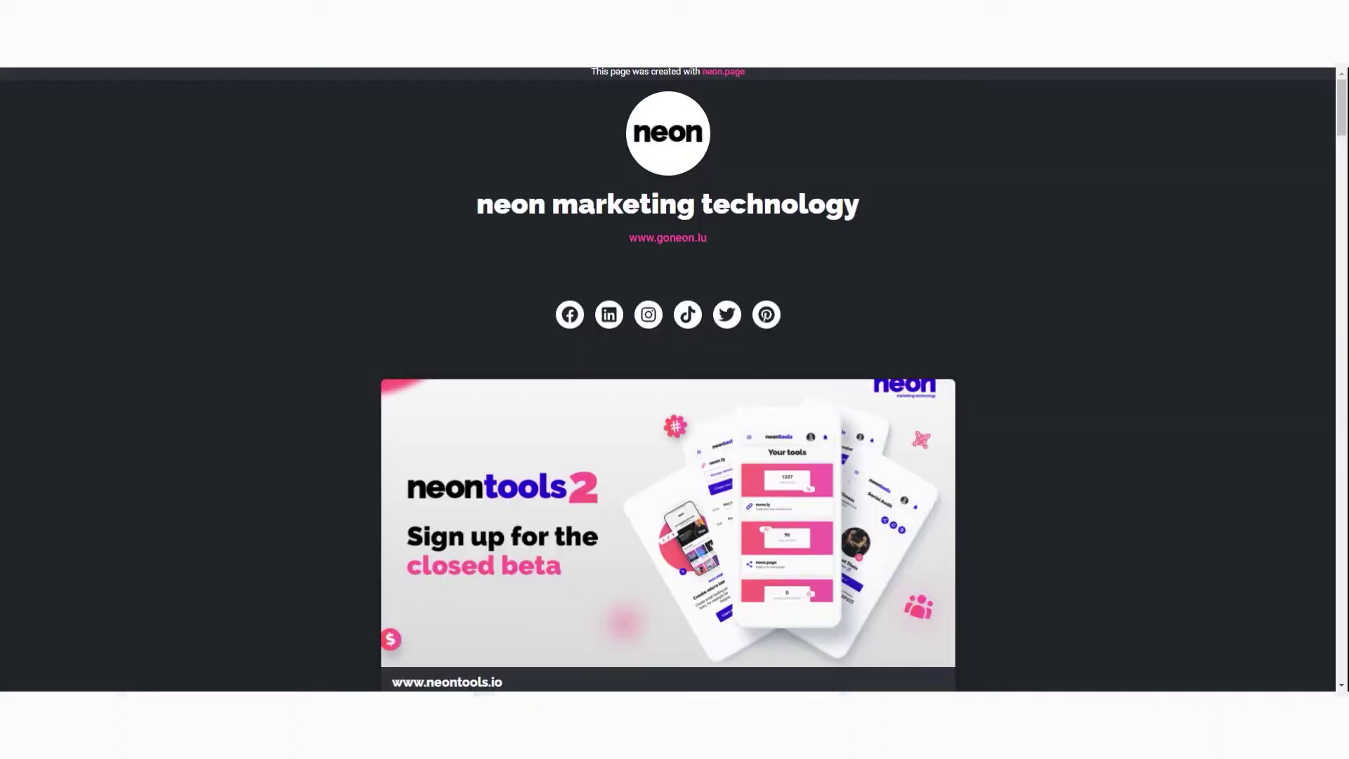
Scroll down through the sample neontools profile to the neon.page creation form
scroll(667, 379, "down", 5)
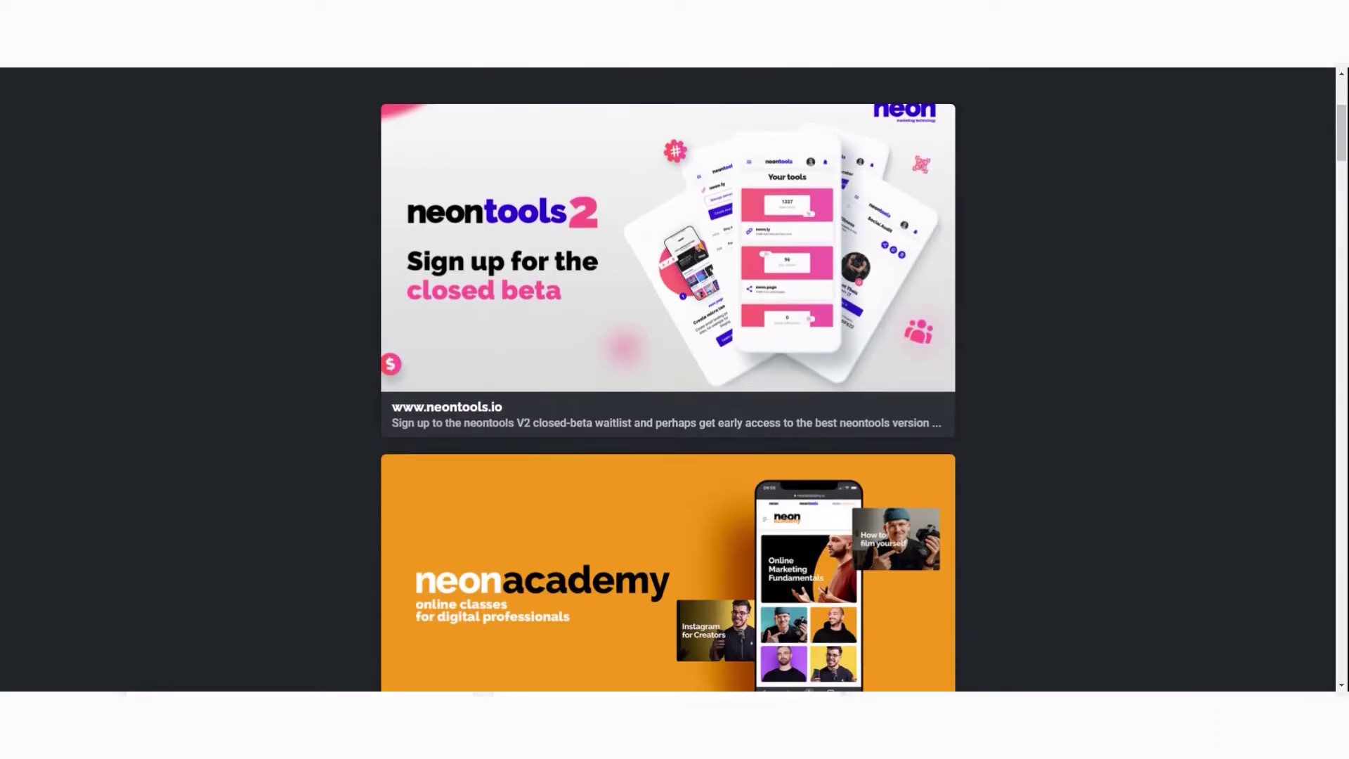
scroll(668, 379, "down", 1)
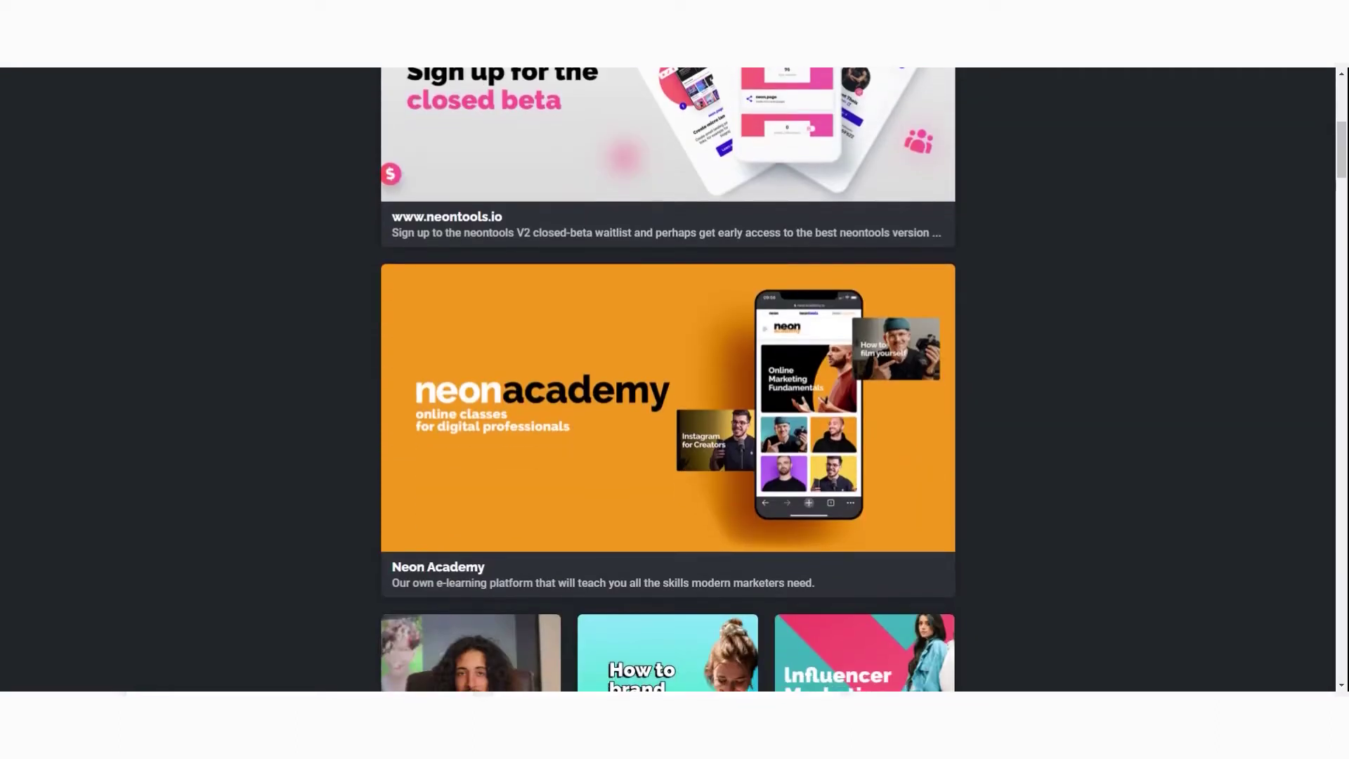
scroll(667, 380, "down", 3)
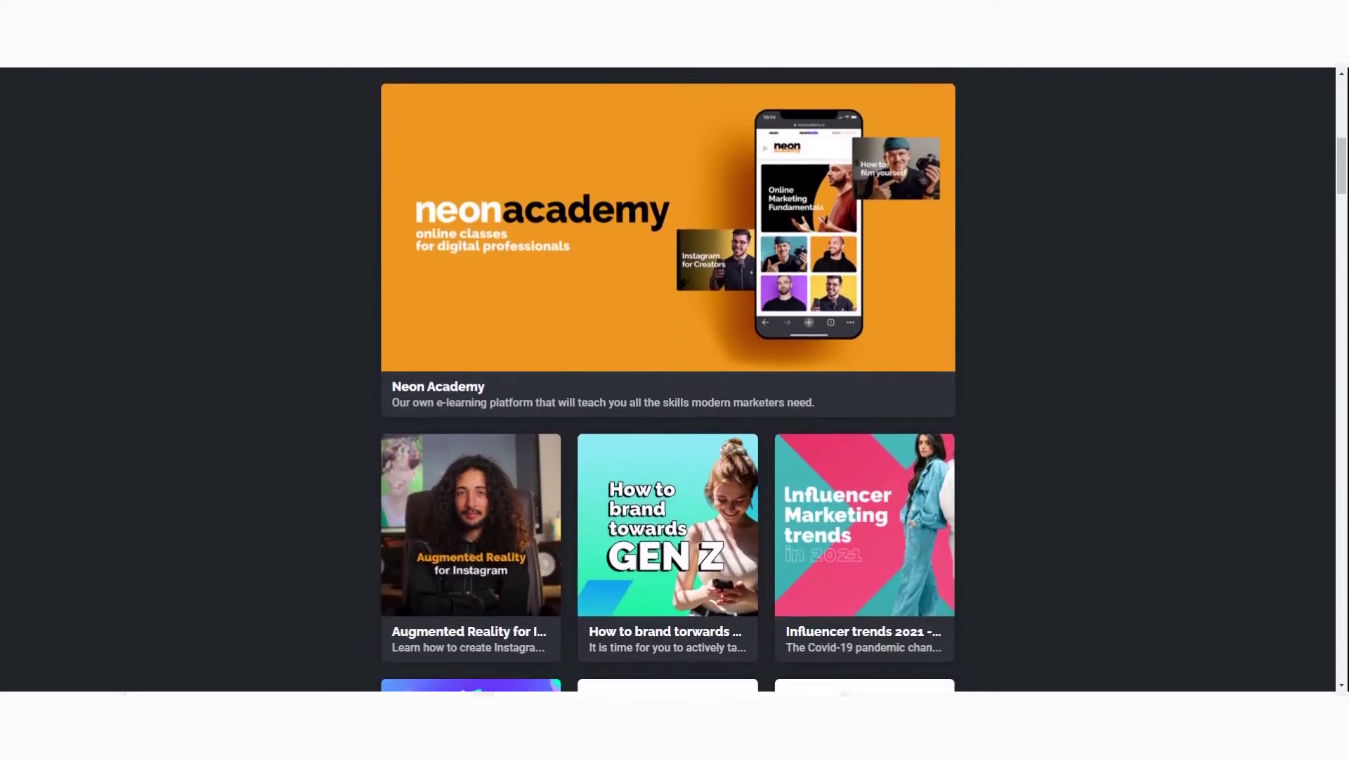
scroll(667, 379, "down", 2)
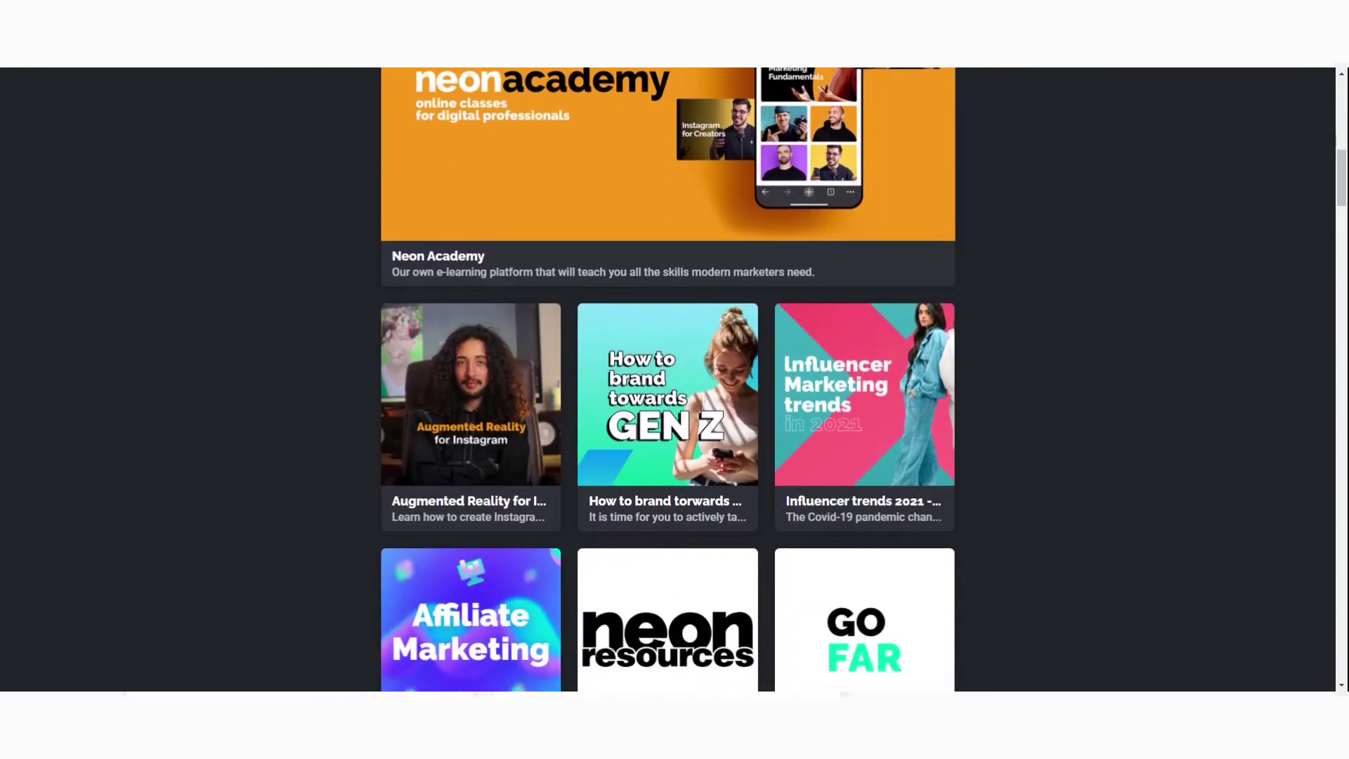
scroll(667, 379, "down", 3)
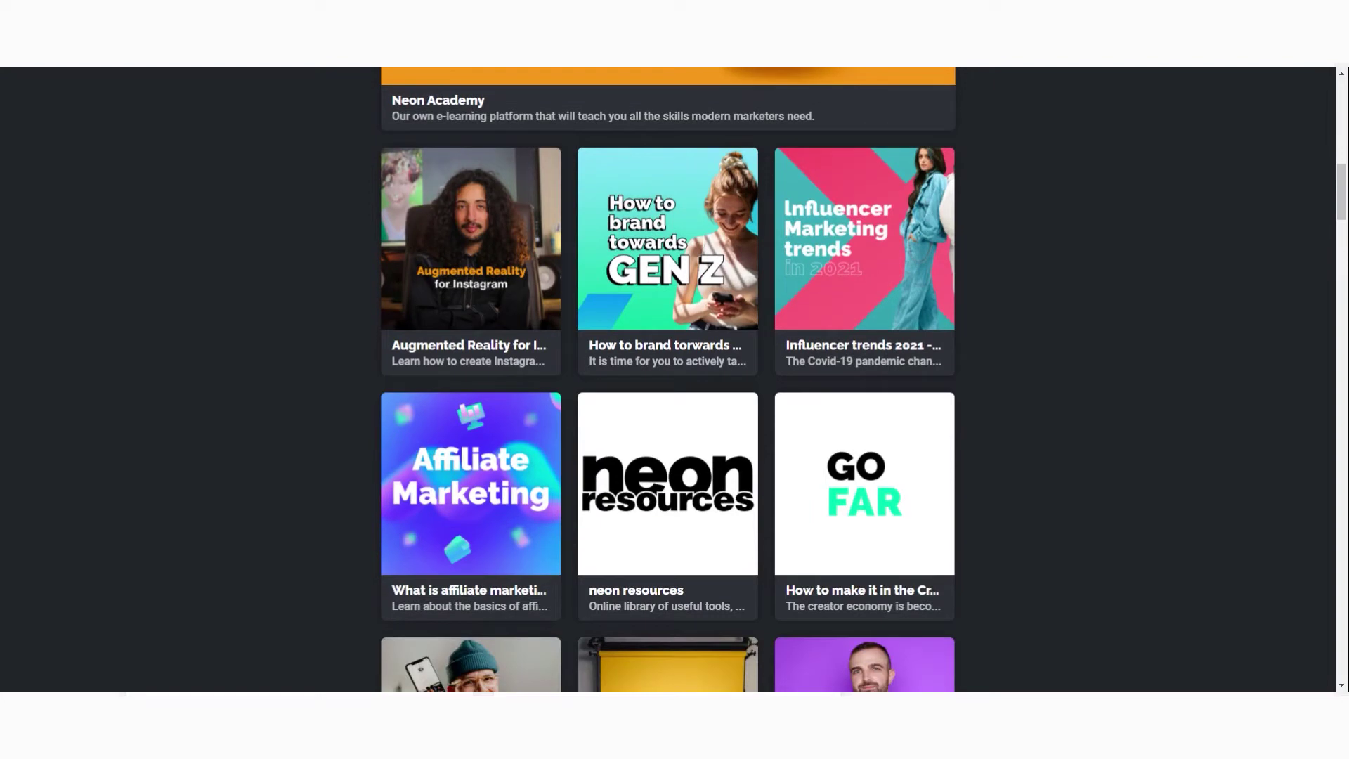
scroll(668, 379, "down", 2)
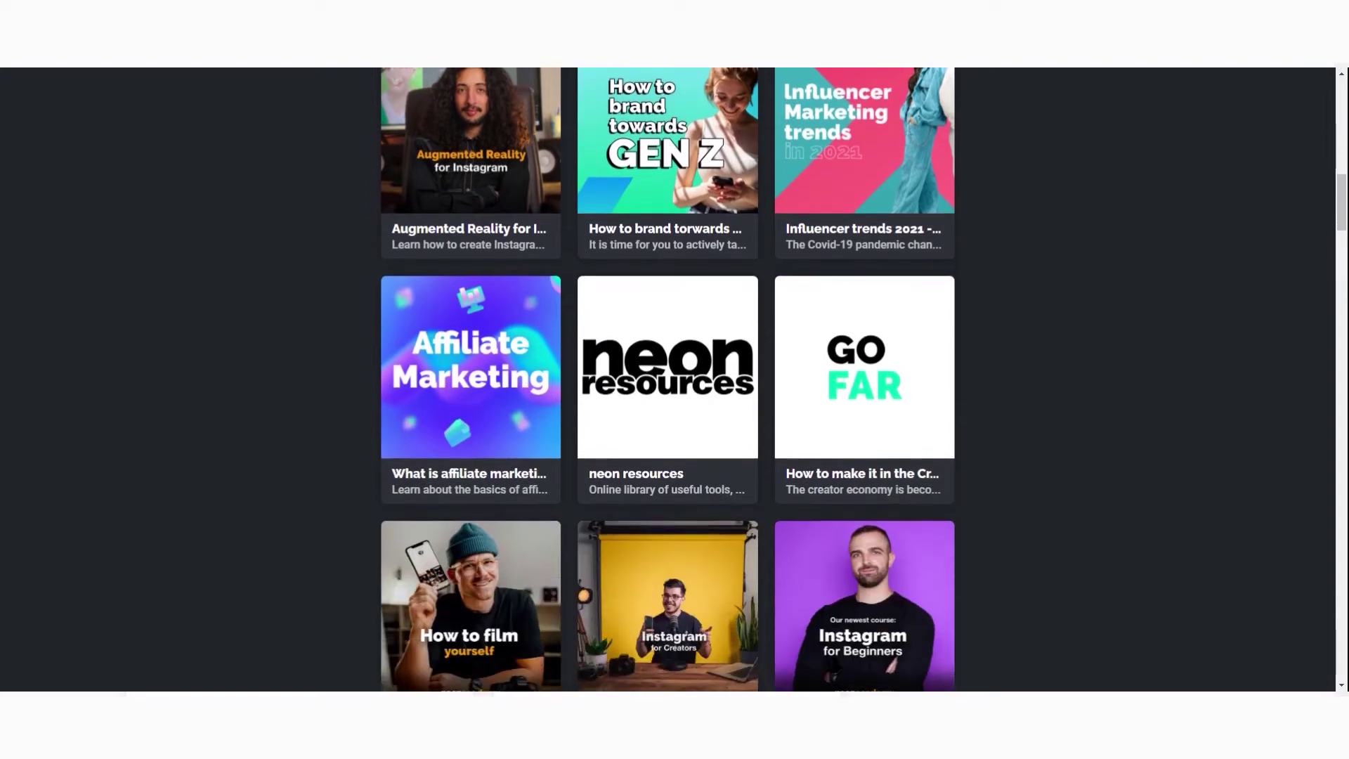
scroll(667, 379, "down", 5)
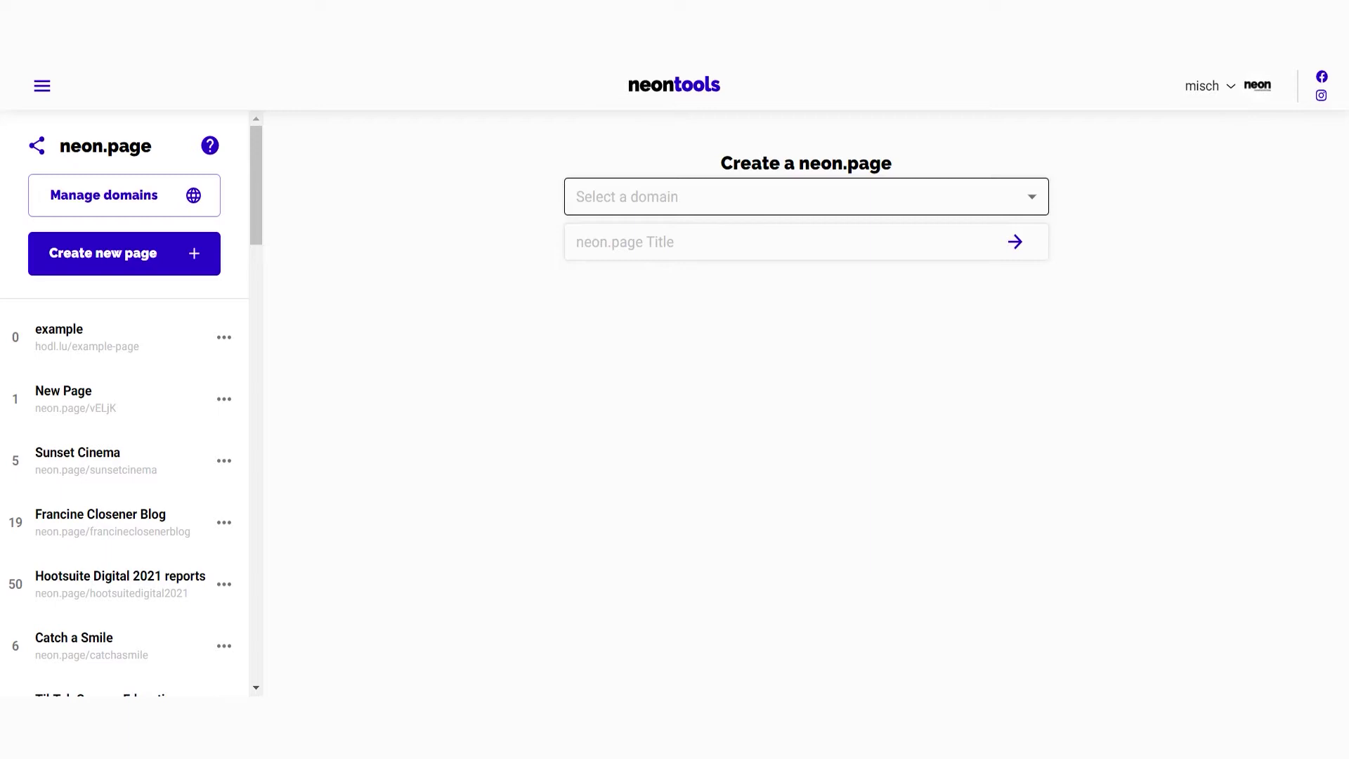
Create a page titled 'neontools' with no domain chosen, producing neon.page/pXZwb
left_click(693, 202)
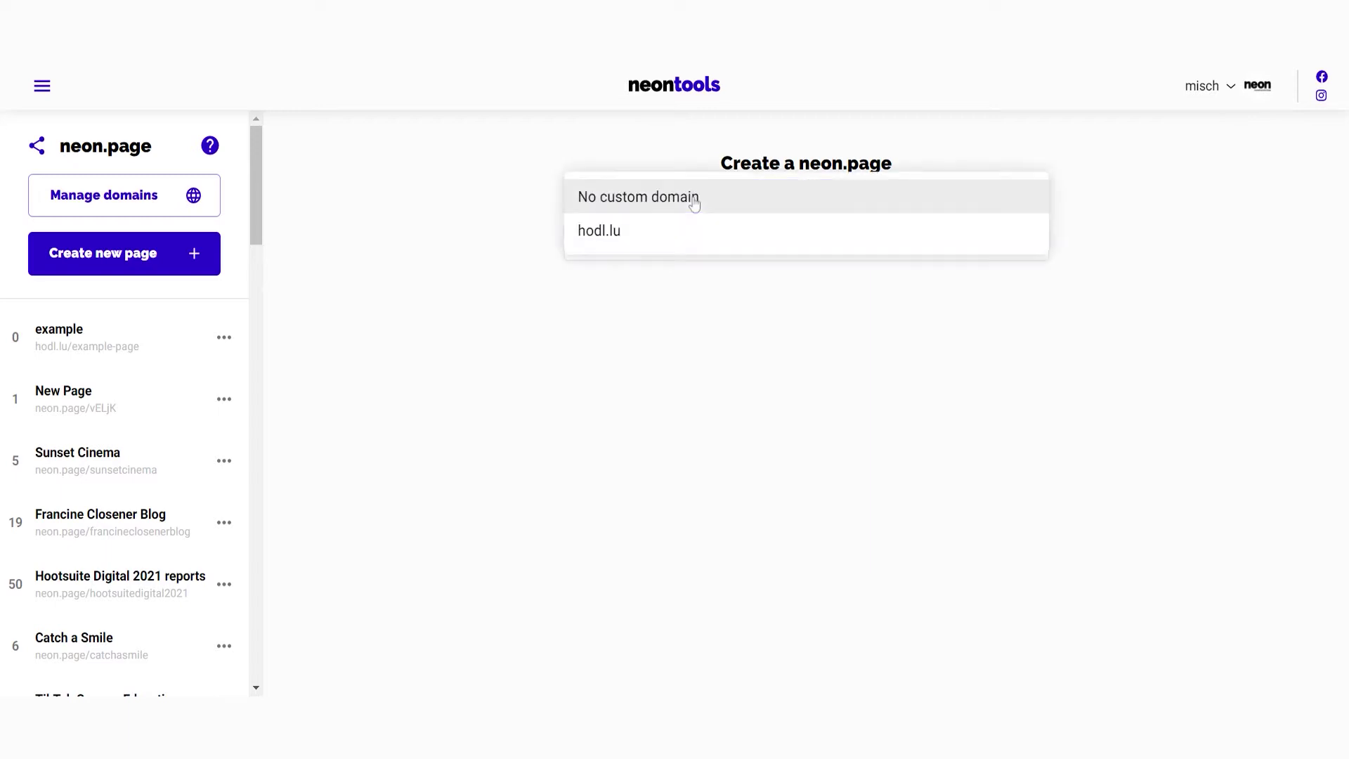
left_click(538, 203)
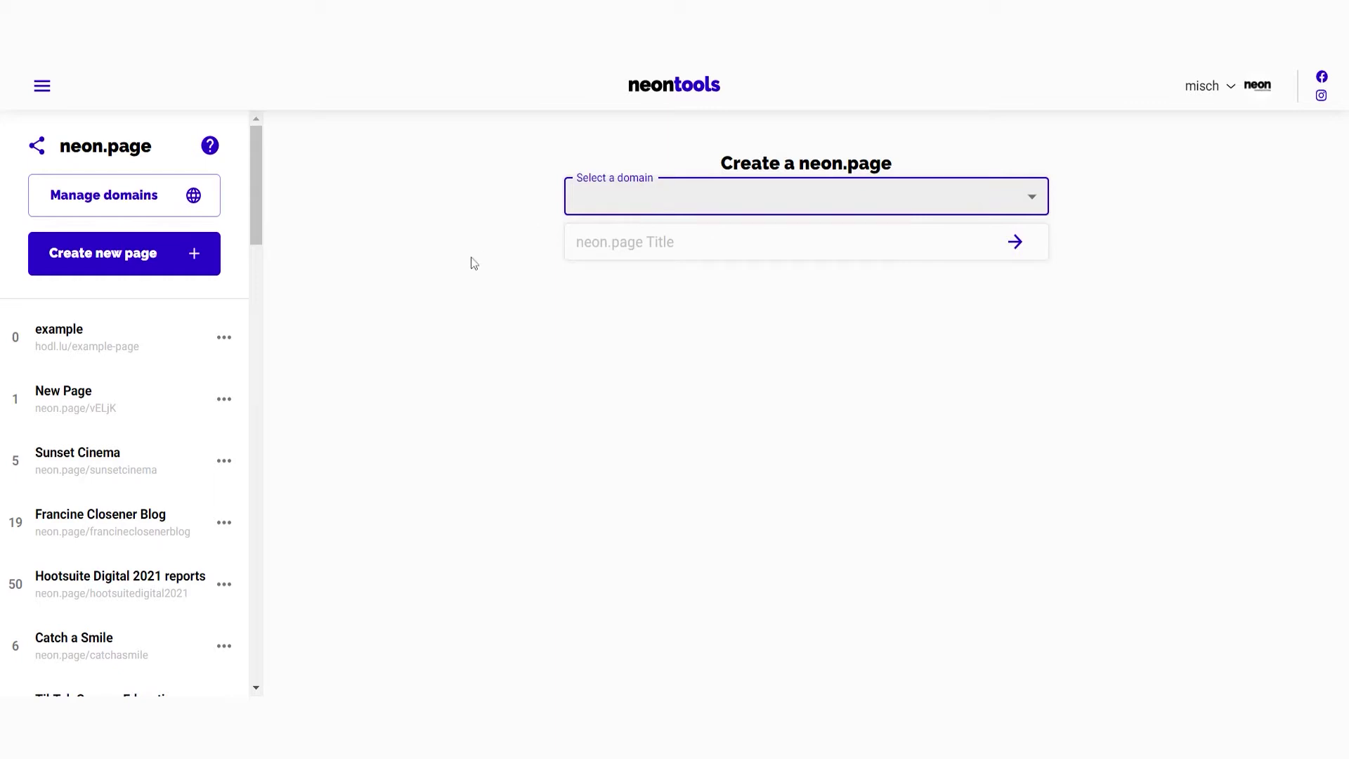
key("Tab")
type("neont")
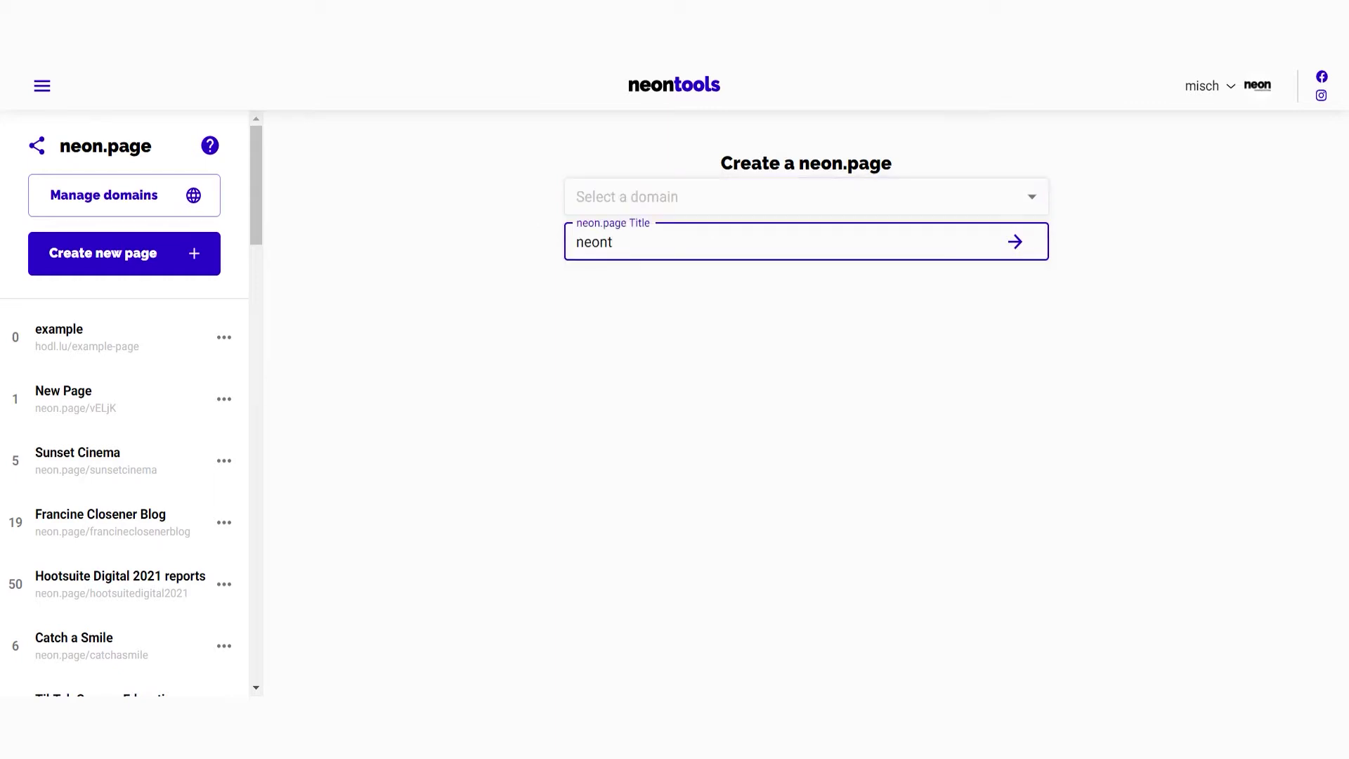
type("ools")
left_click(1016, 242)
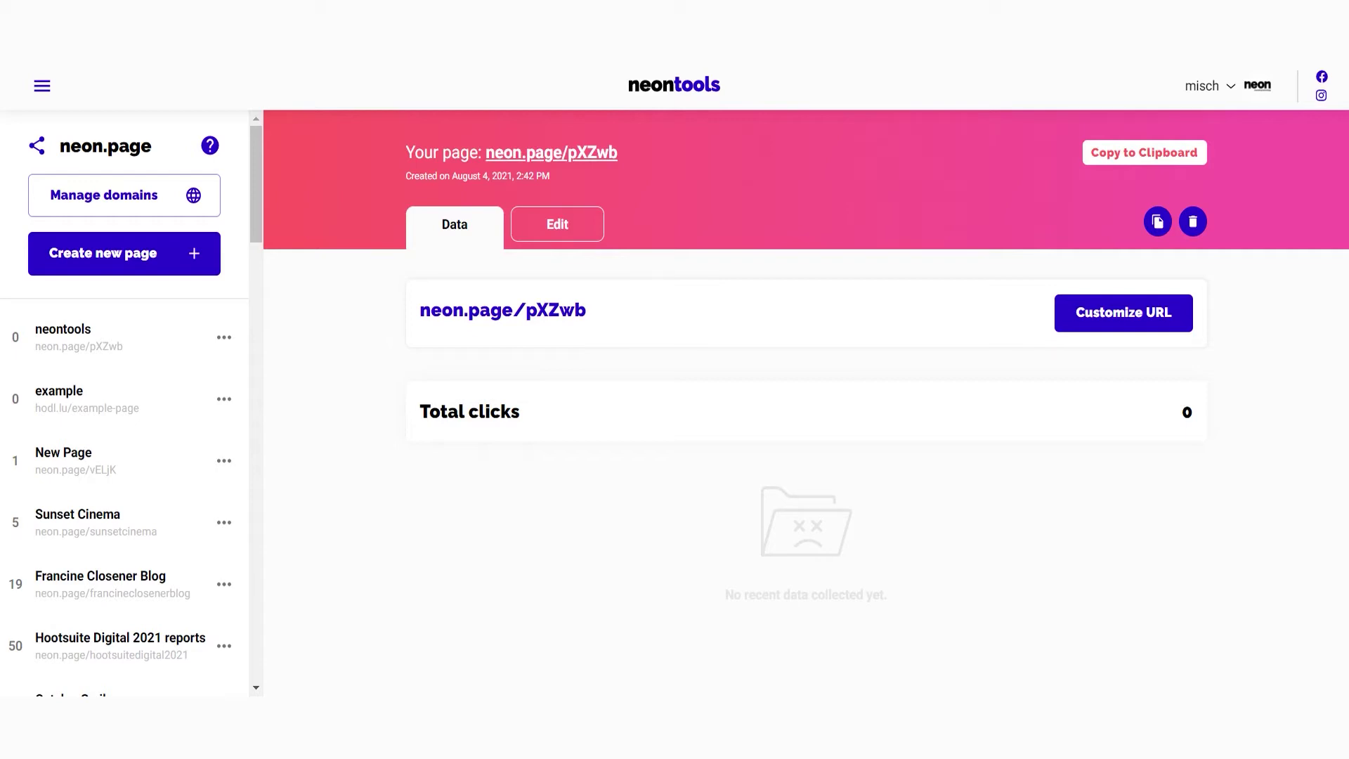
Switch to the Edit settings of the new neon.page/pXZwb page
left_click(583, 236)
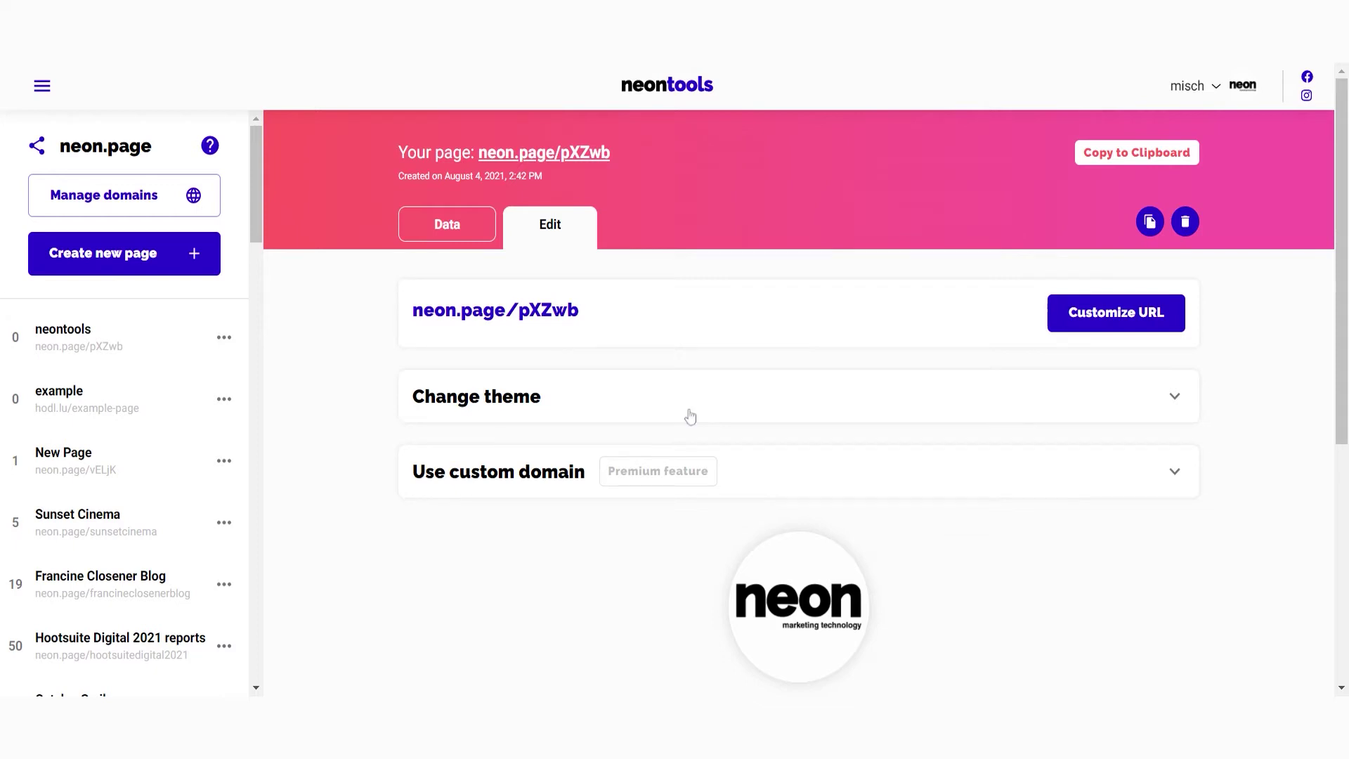
Replace the slug pXZwb with neontools, then briefly view the theme options
left_click(1136, 321)
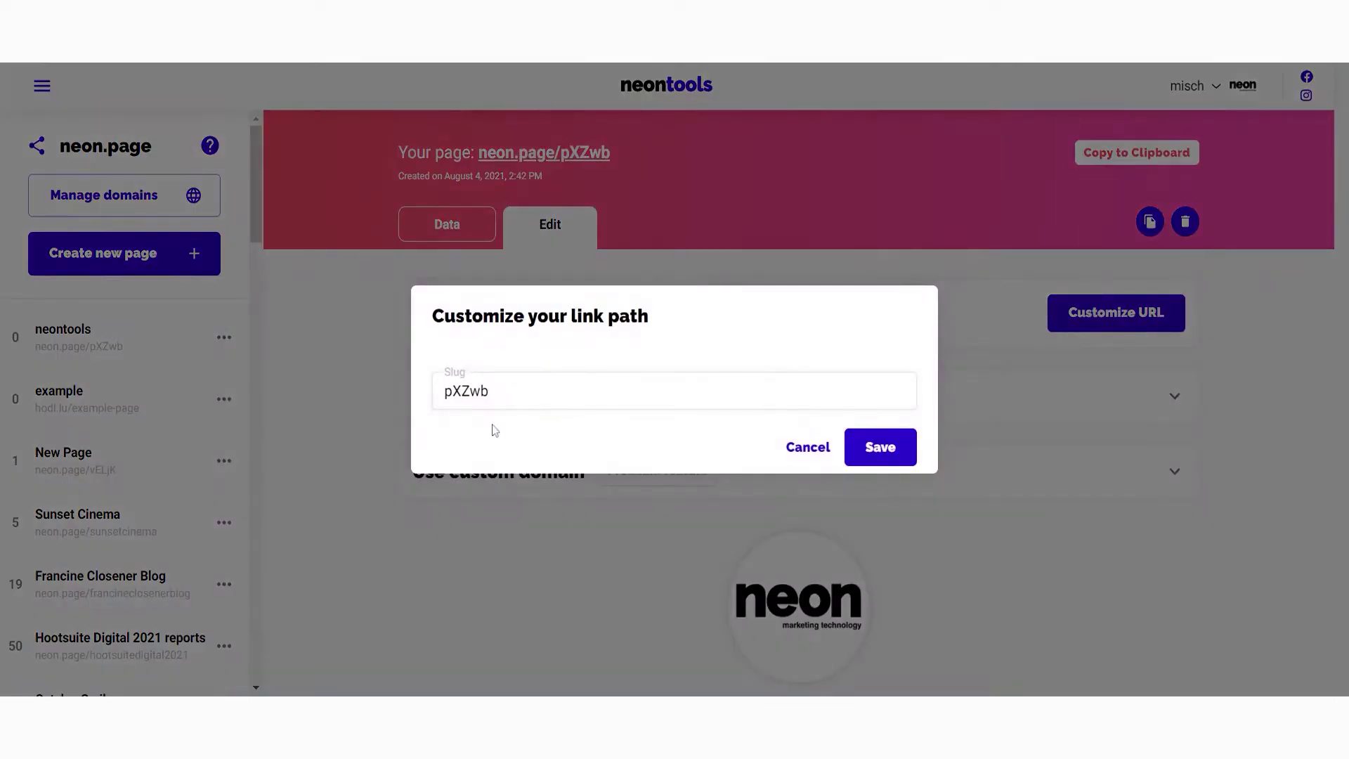
left_click_drag(492, 390, 333, 373)
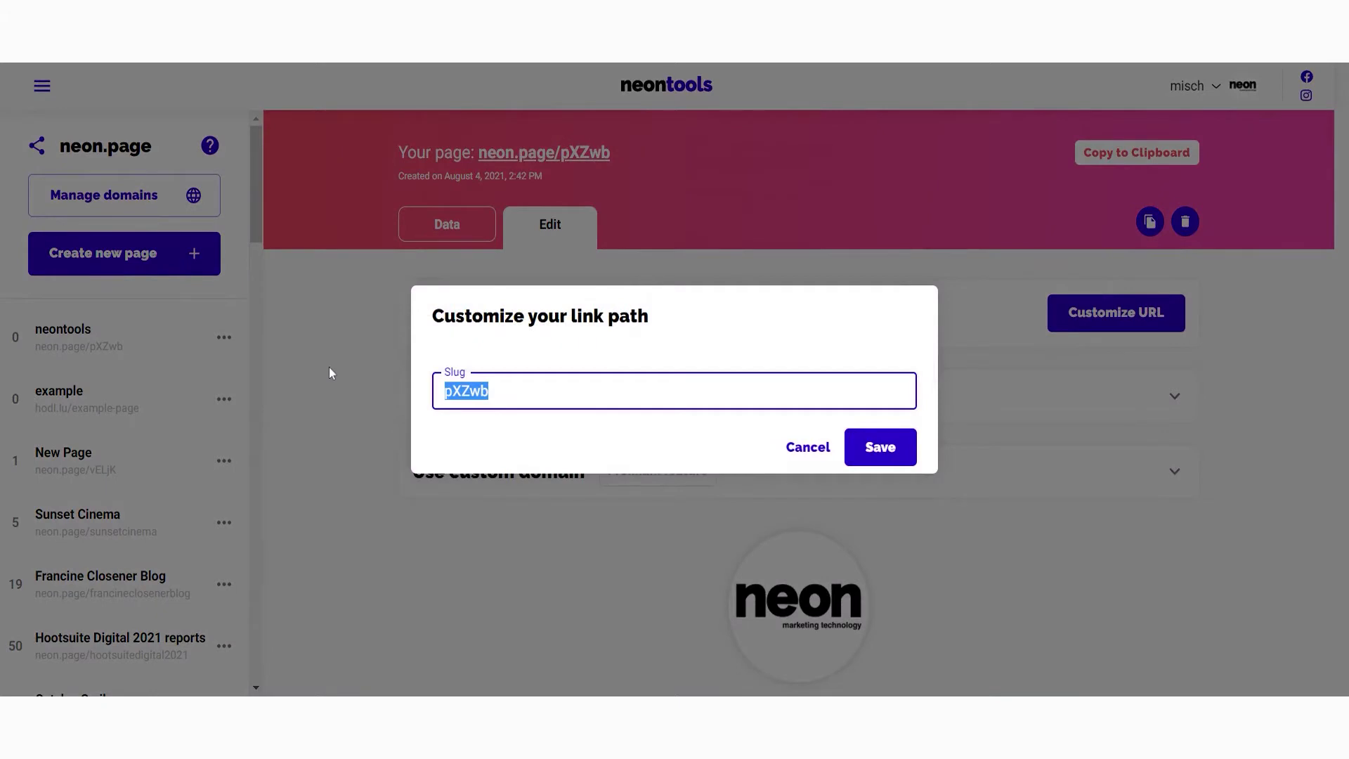
type("neontools")
left_click(885, 450)
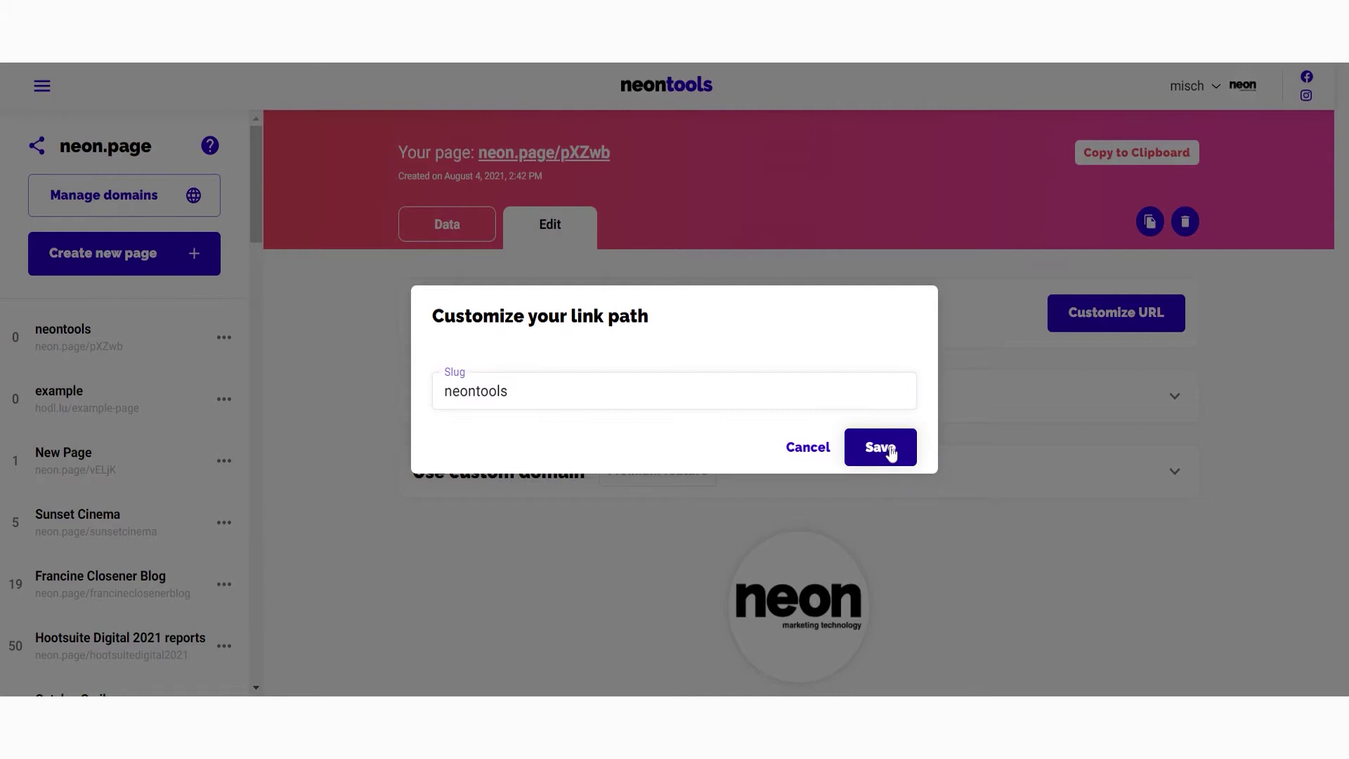
left_click(617, 413)
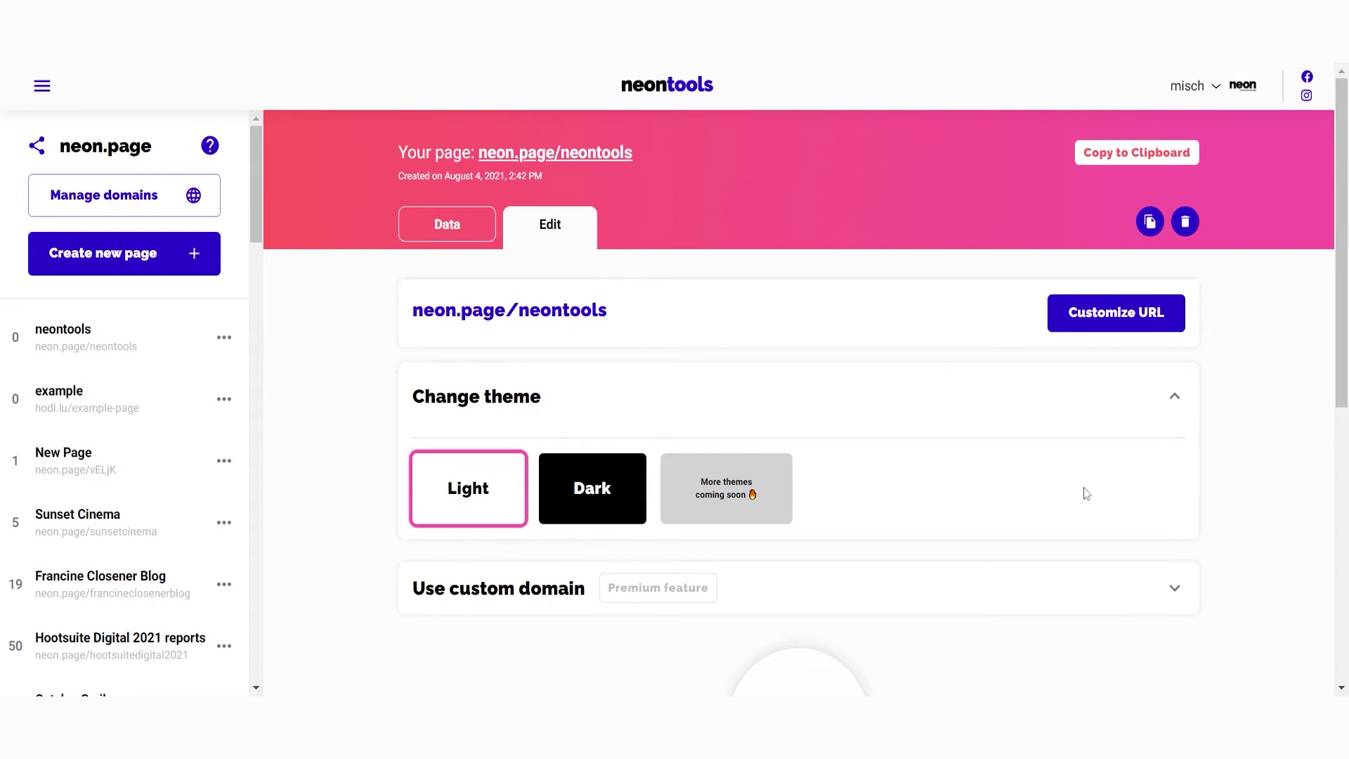
left_click(1175, 398)
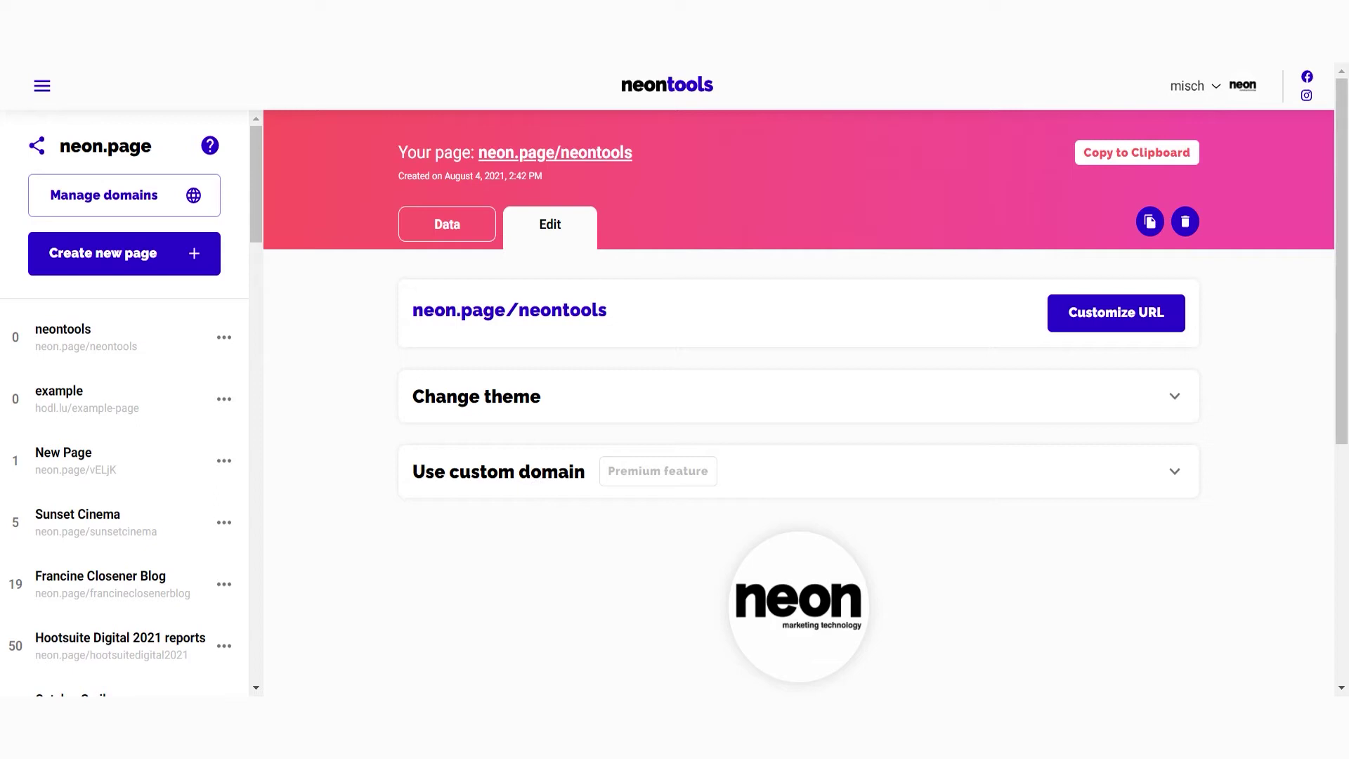
Enter description 'Your online marketing toolbox' and URL 'neontools.' in page details, then dismiss the editor
scroll(798, 402, "down", 5)
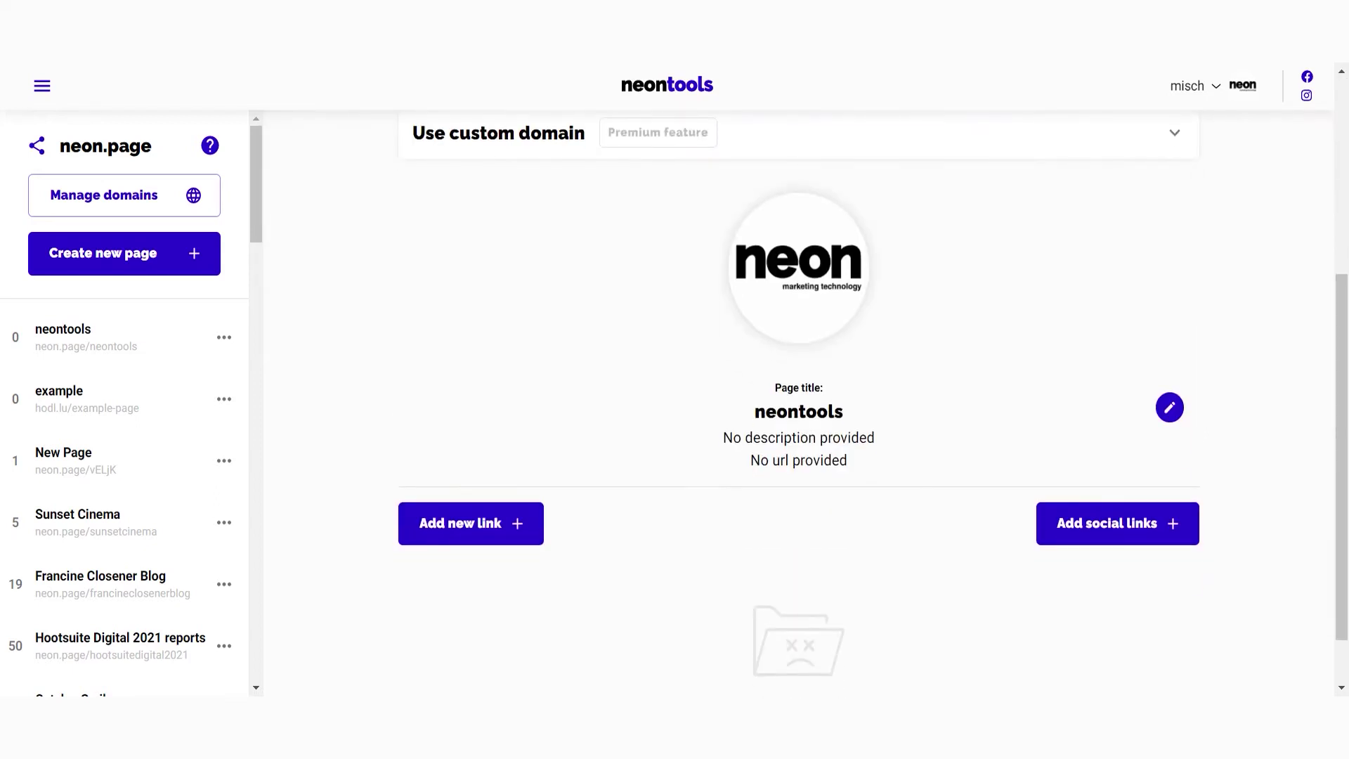
scroll(799, 403, "up", 1)
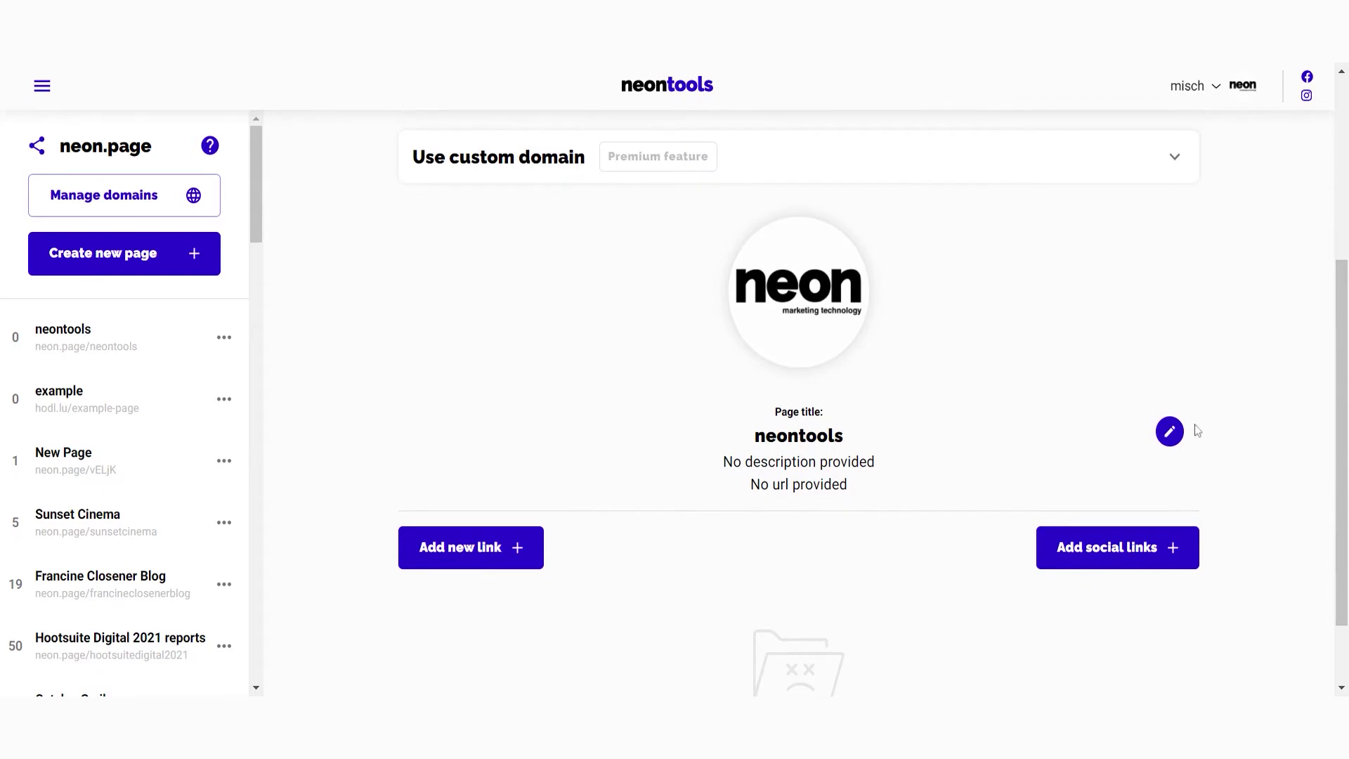
left_click(1162, 435)
left_click(632, 383)
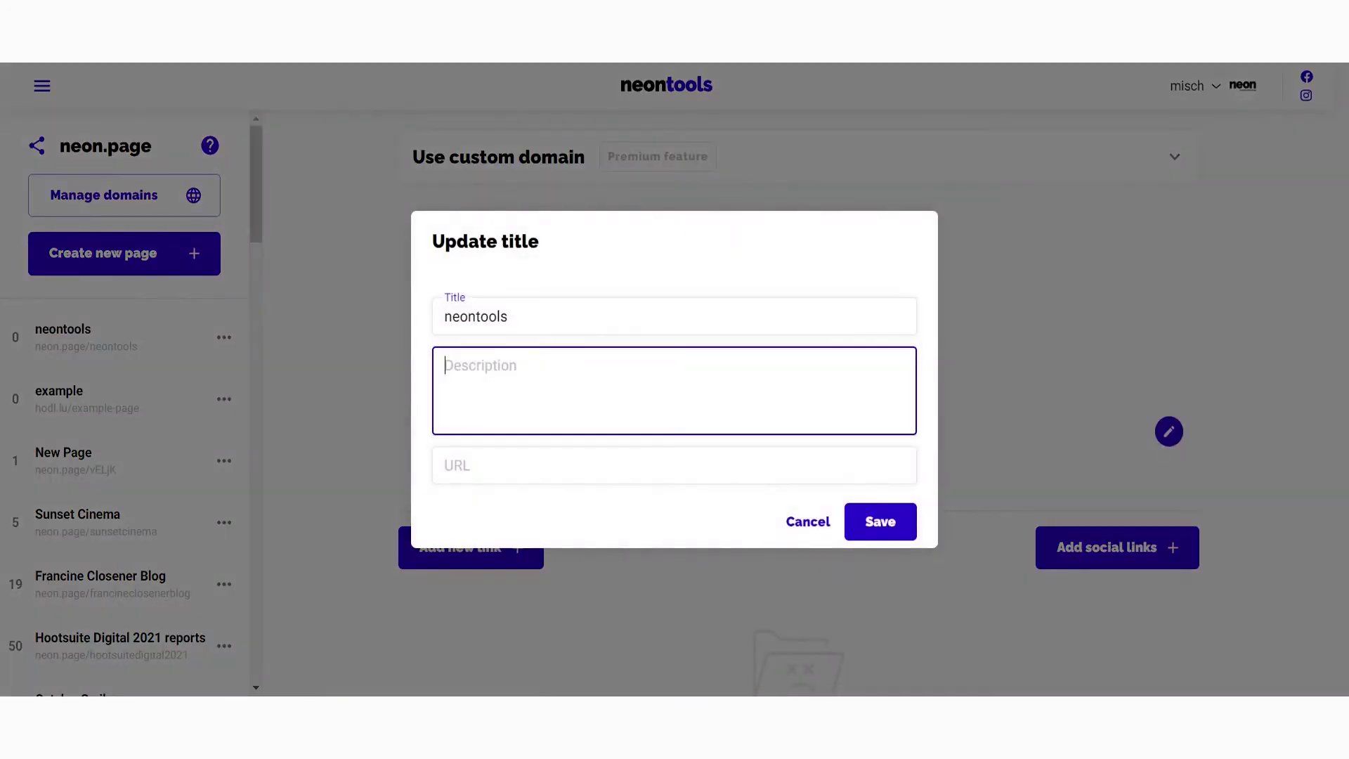
type("Your onli")
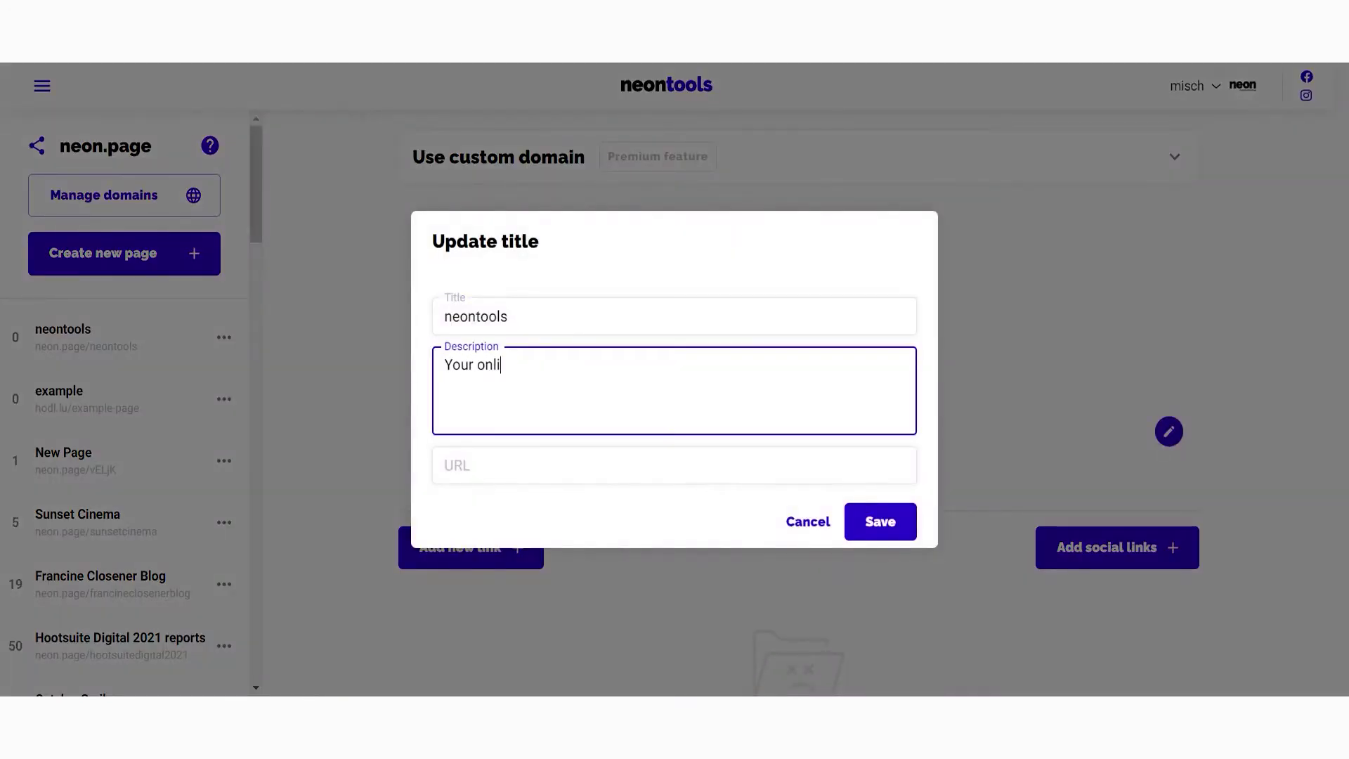
type("ne marketing toolbox")
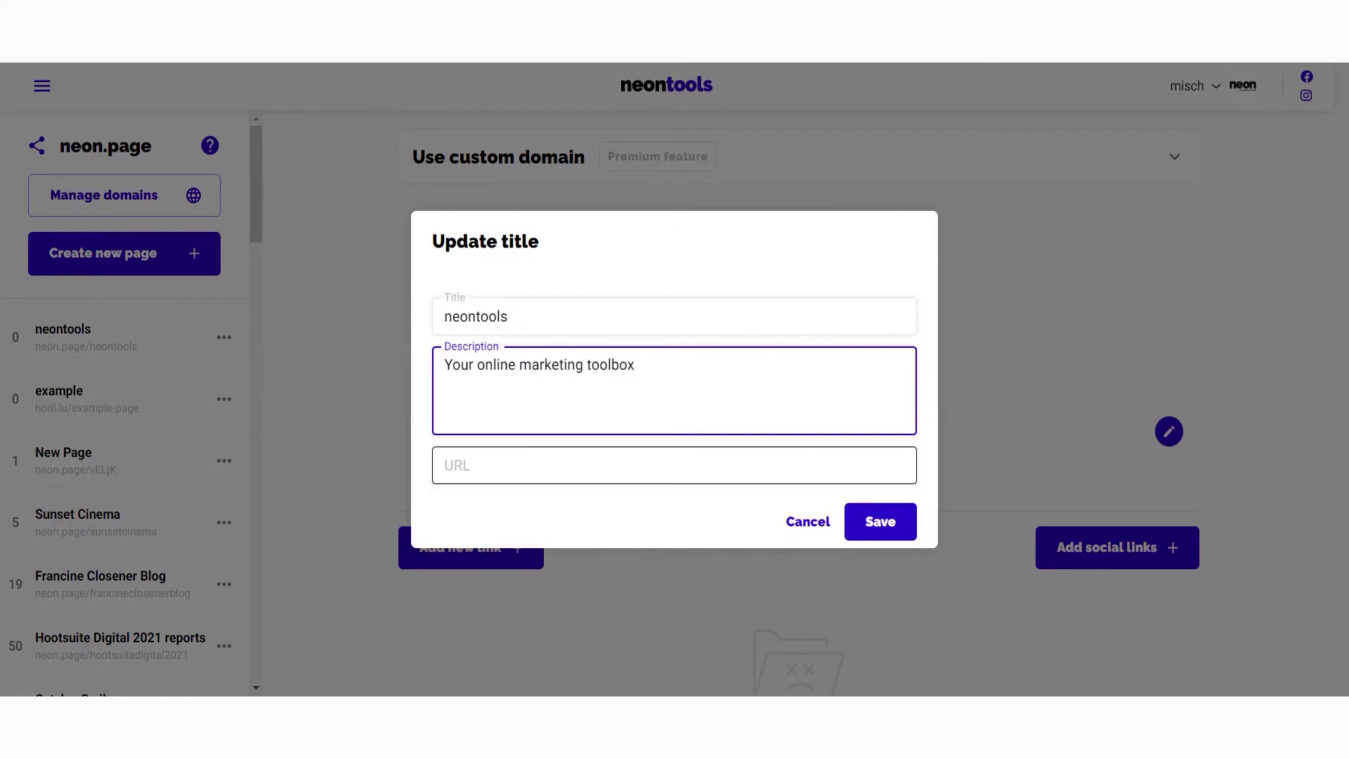
left_click(675, 465)
type("neontools.")
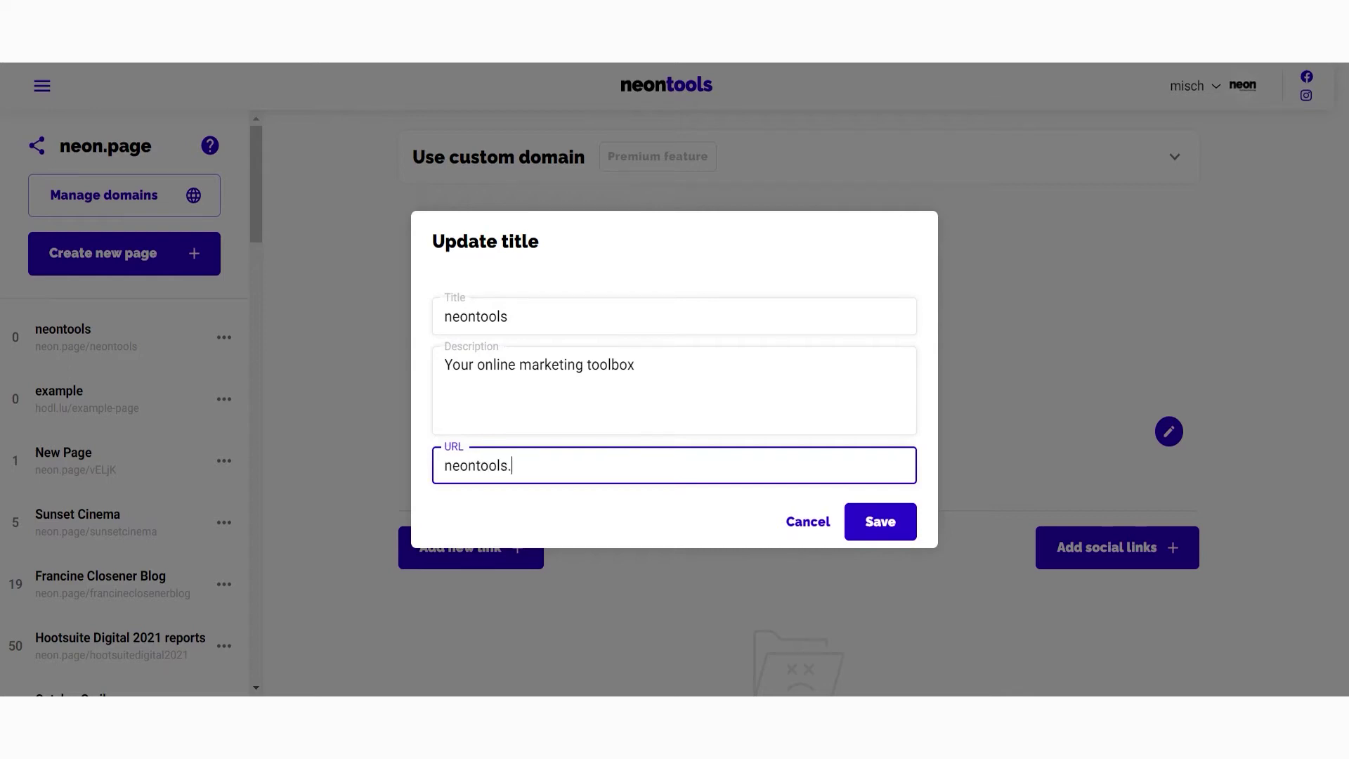
key("Escape")
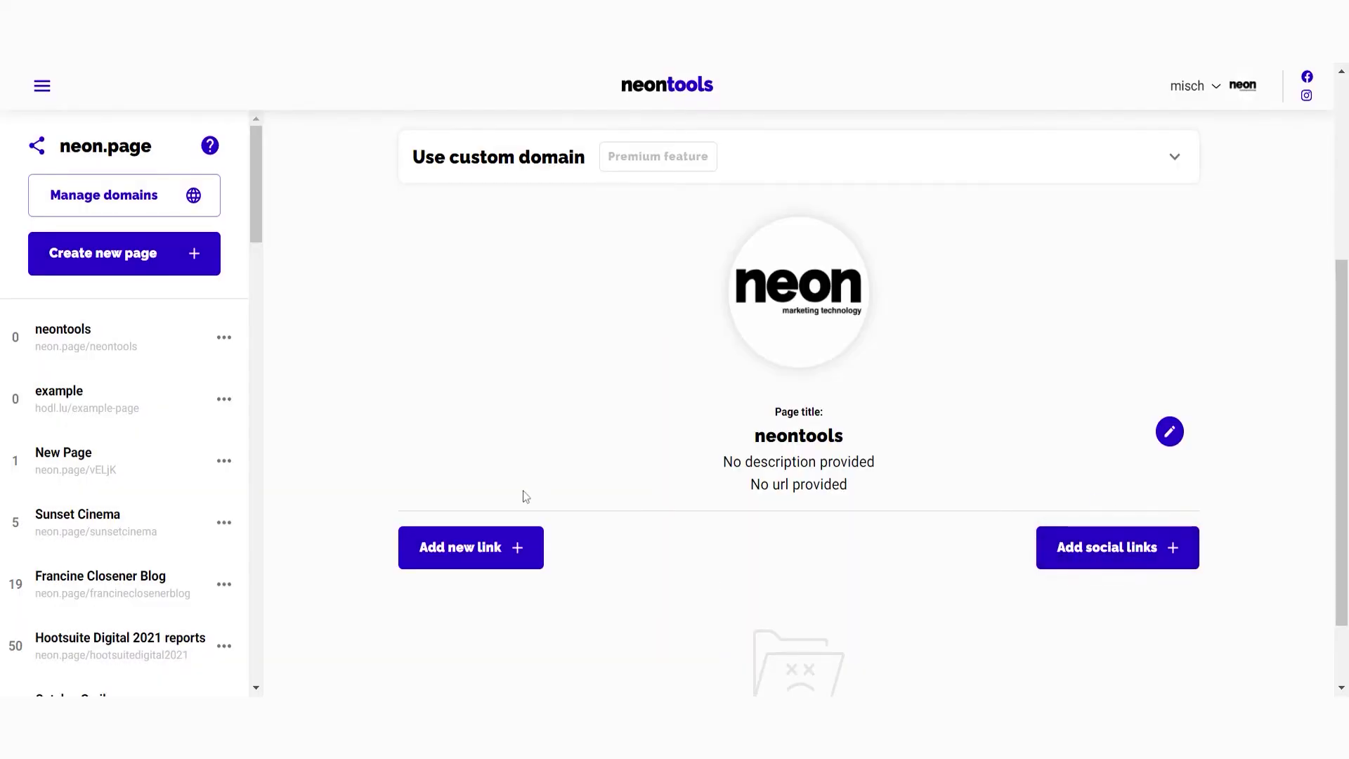
Start a new link for the page and choose to attach a custom image
scroll(559, 554, "down", 1)
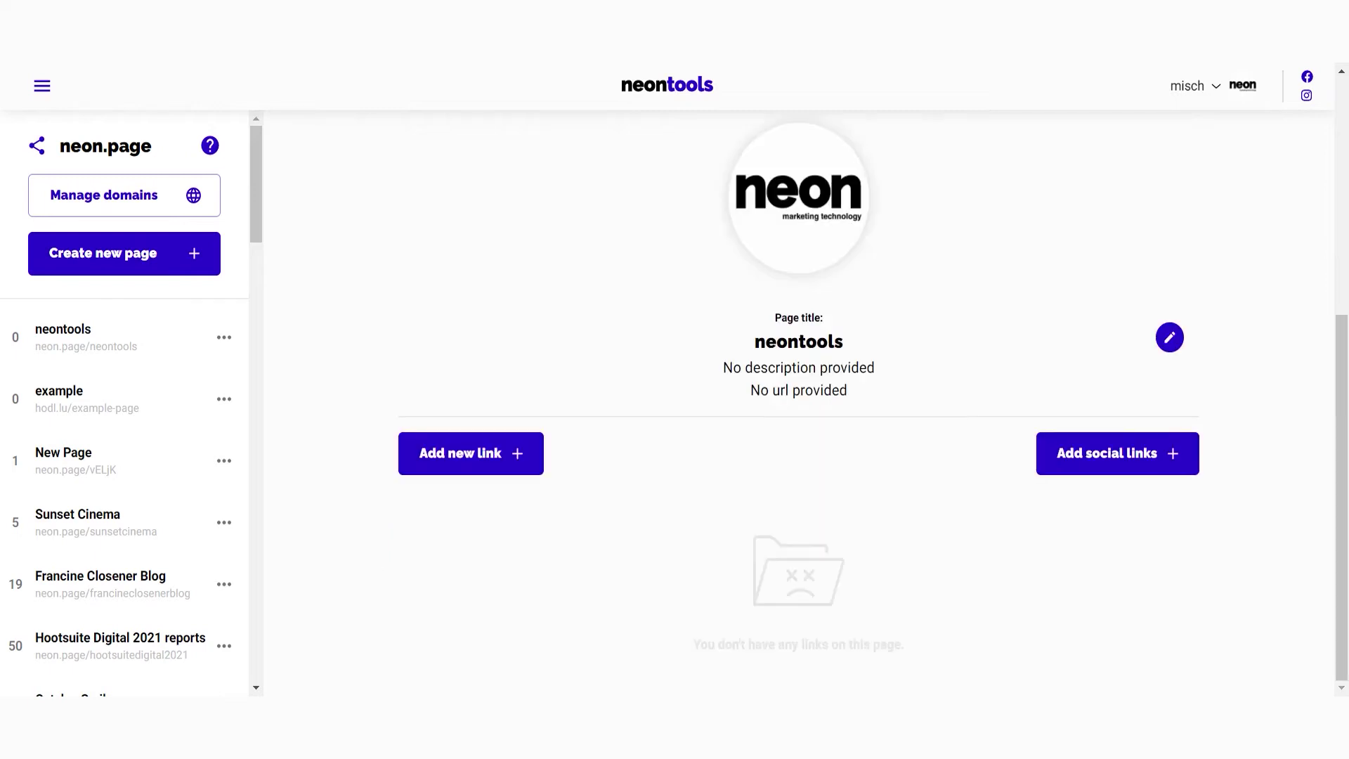
left_click(479, 452)
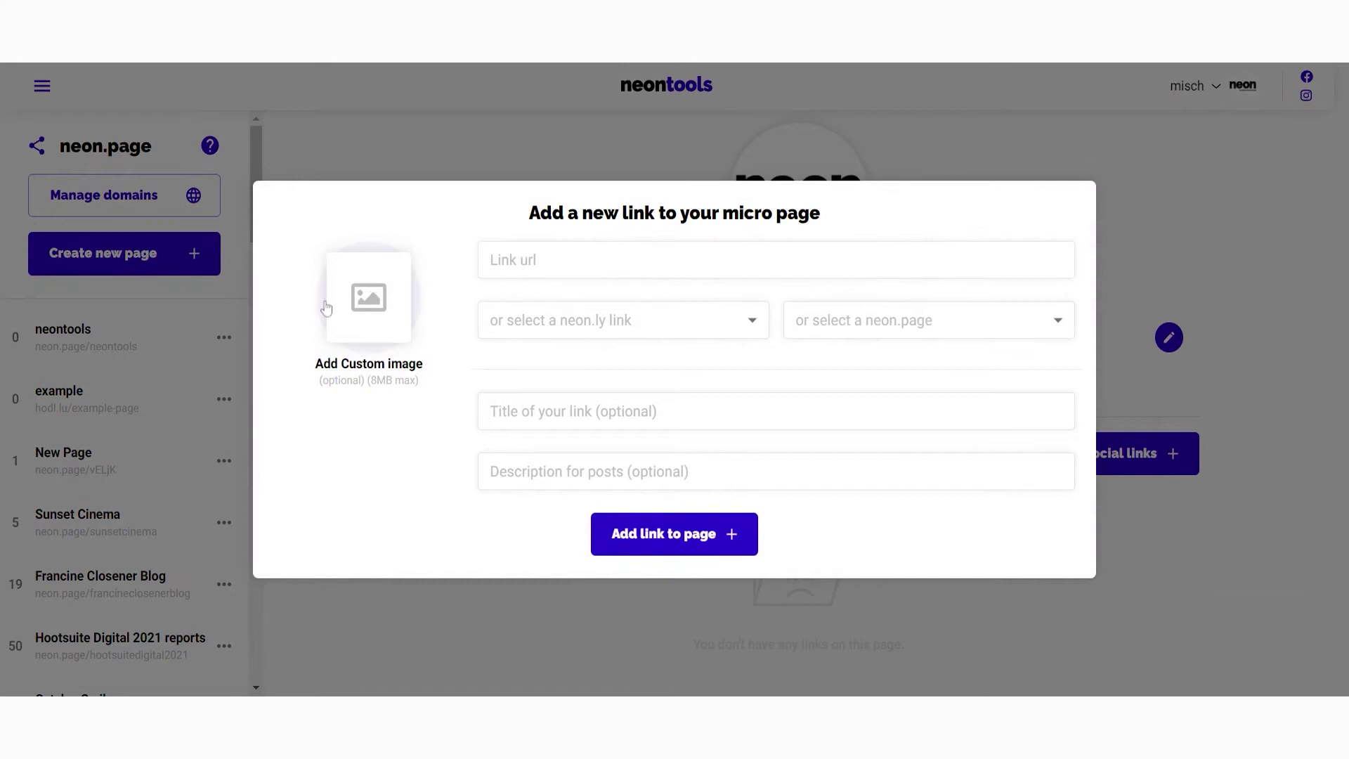
left_click(354, 314)
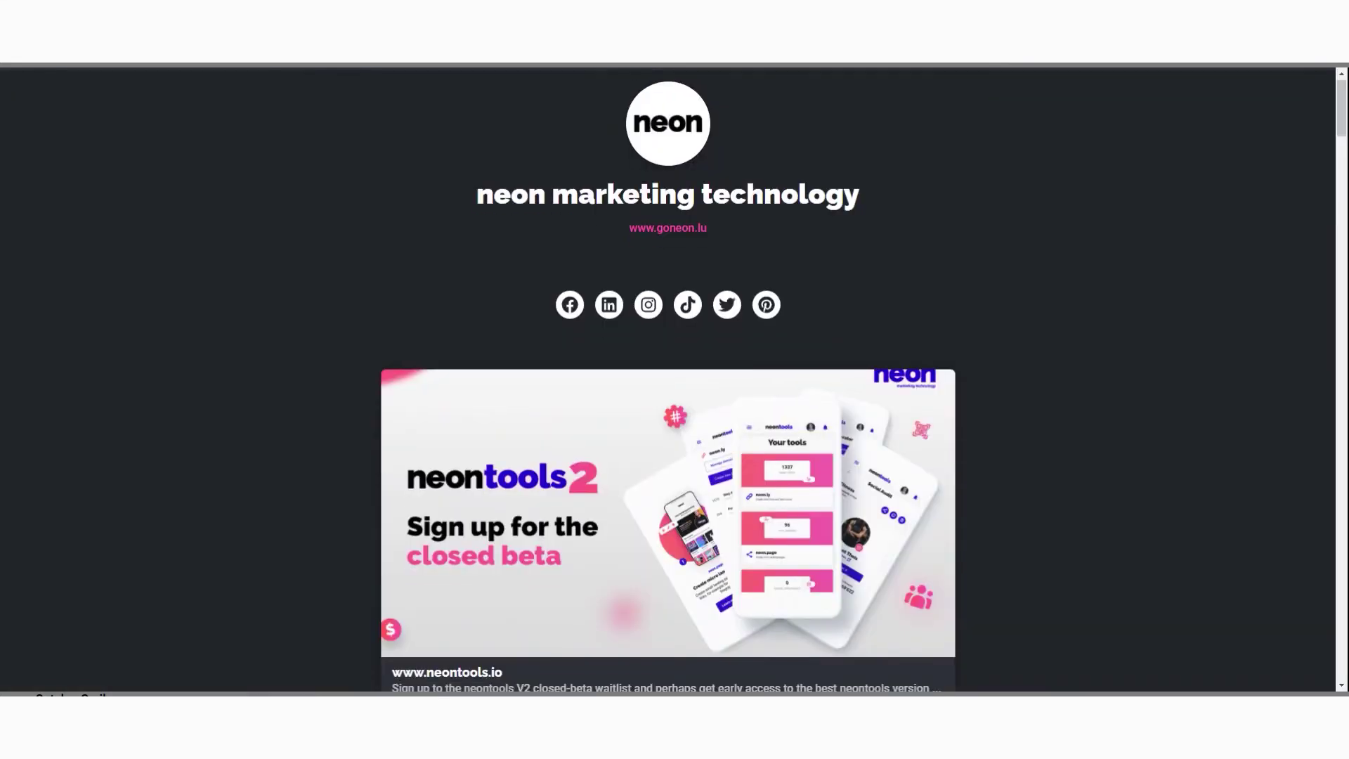
Scroll down the live neon.page preview through its link cards and video grid
scroll(668, 380, "down", 6)
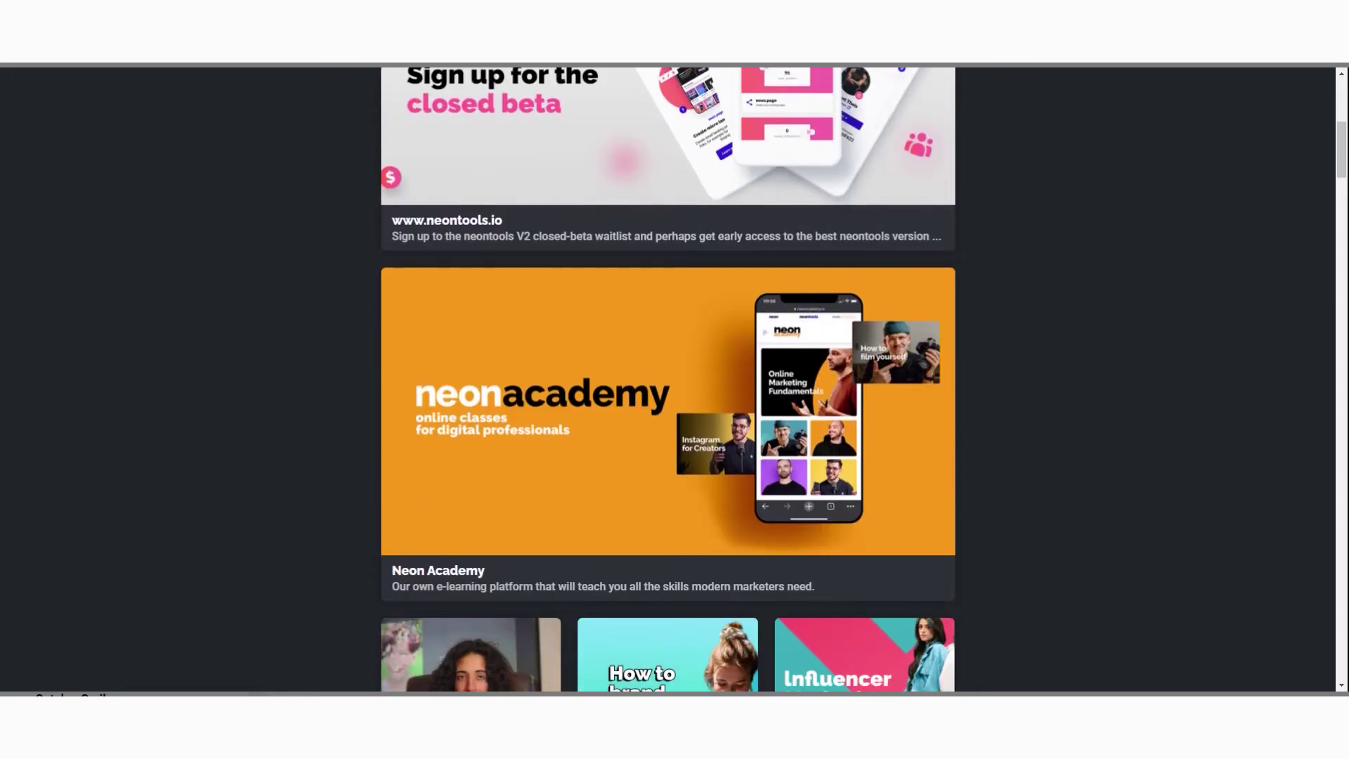
scroll(667, 379, "down", 1)
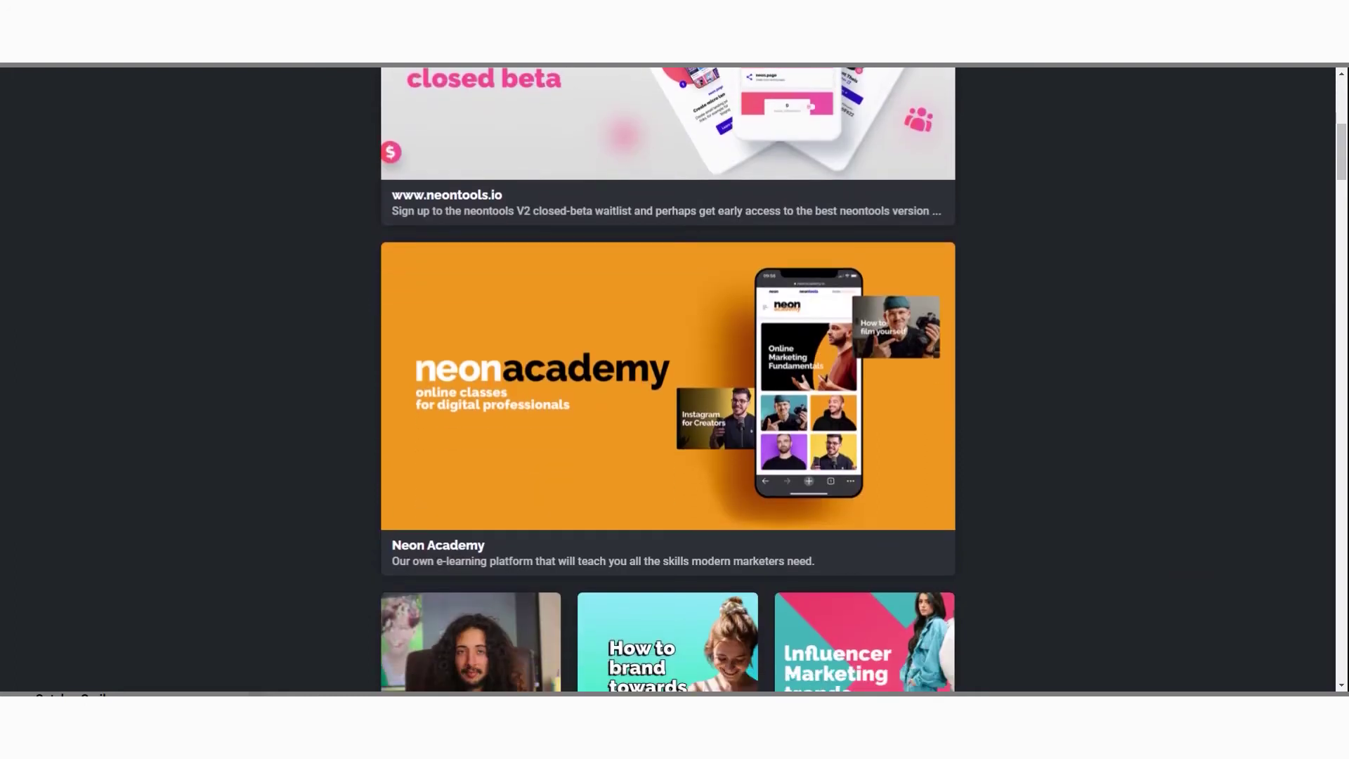
scroll(668, 379, "down", 2)
scroll(667, 379, "down", 2)
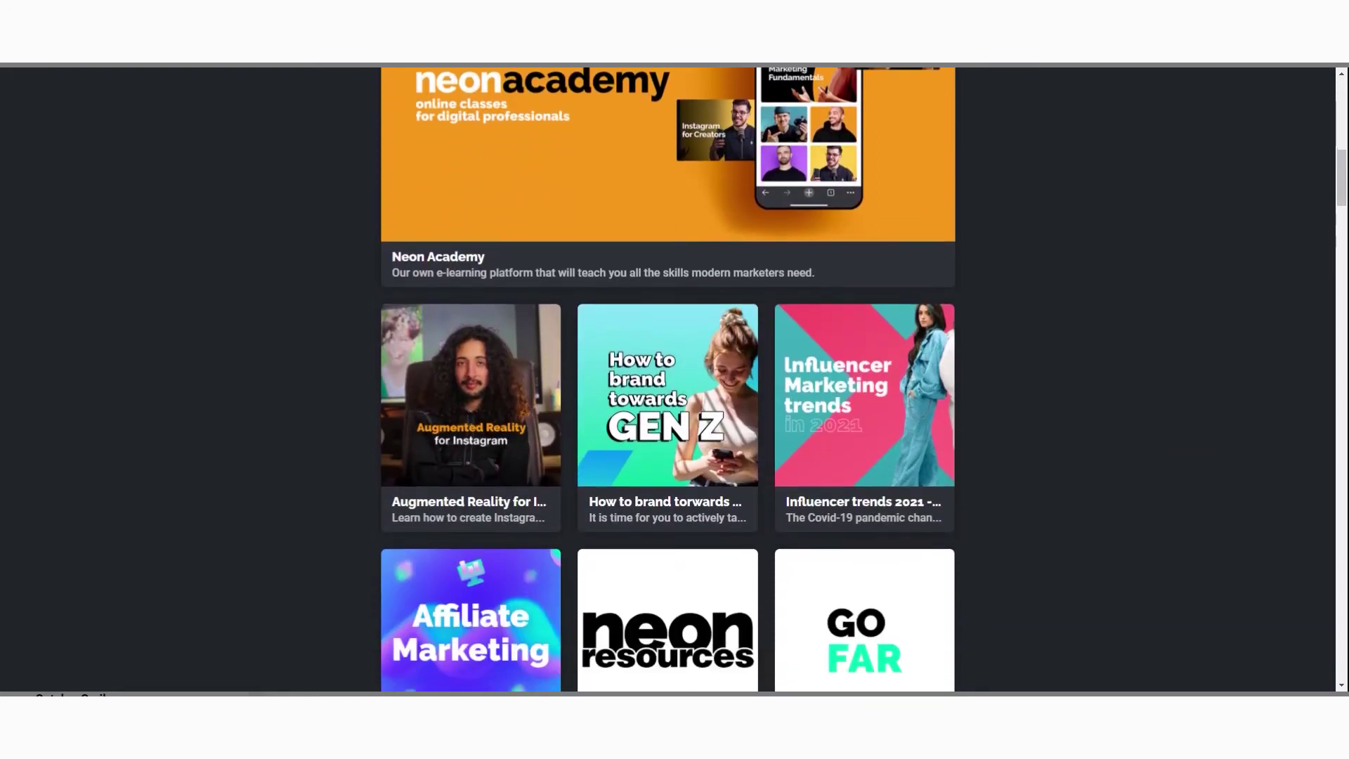
scroll(667, 380, "down", 2)
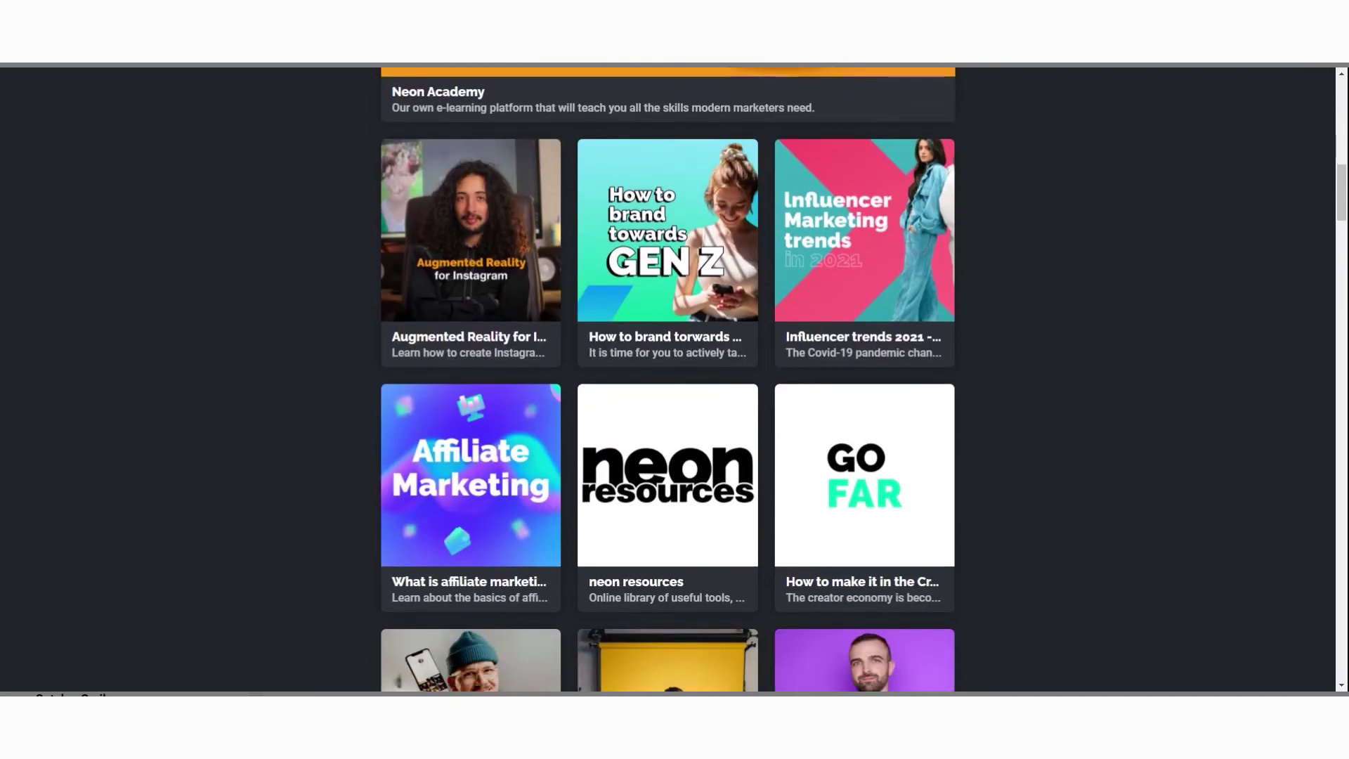
scroll(667, 379, "down", 2)
scroll(668, 379, "down", 3)
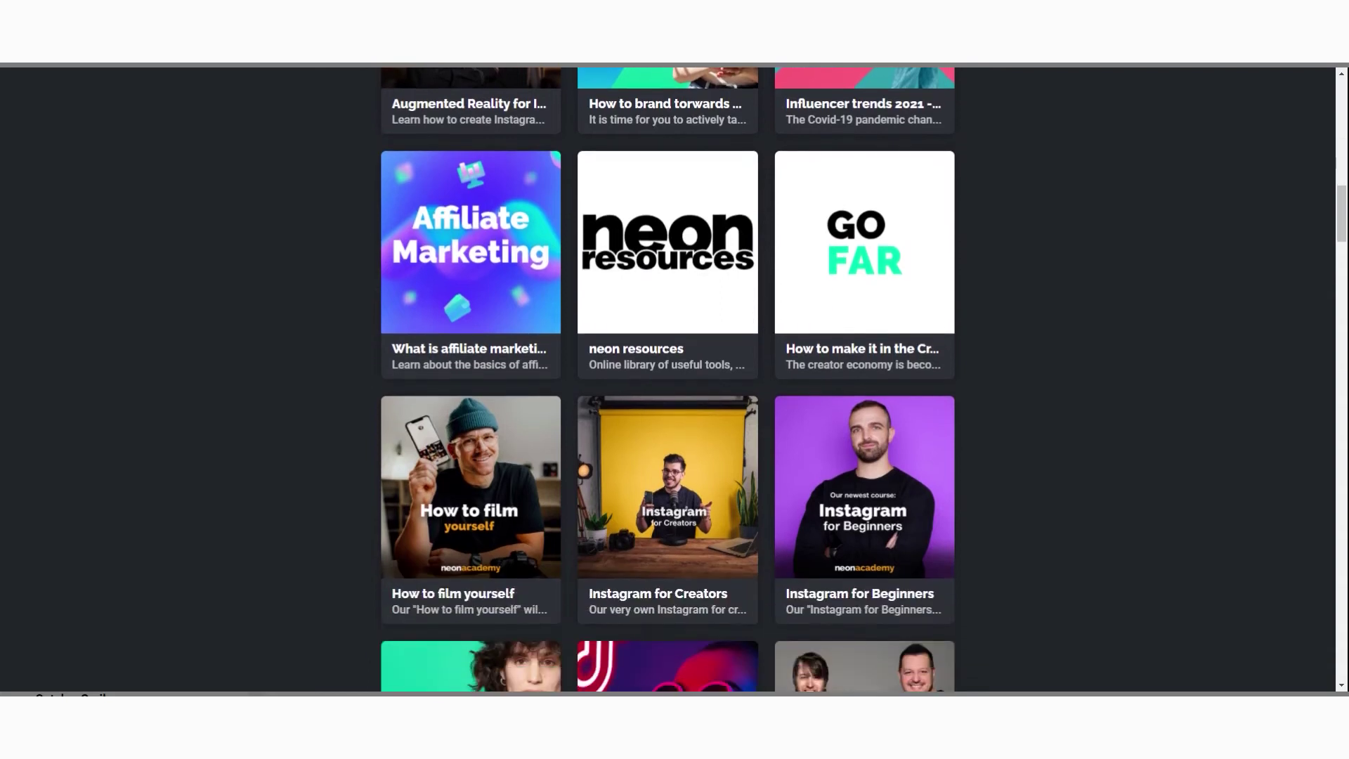
scroll(667, 379, "down", 2)
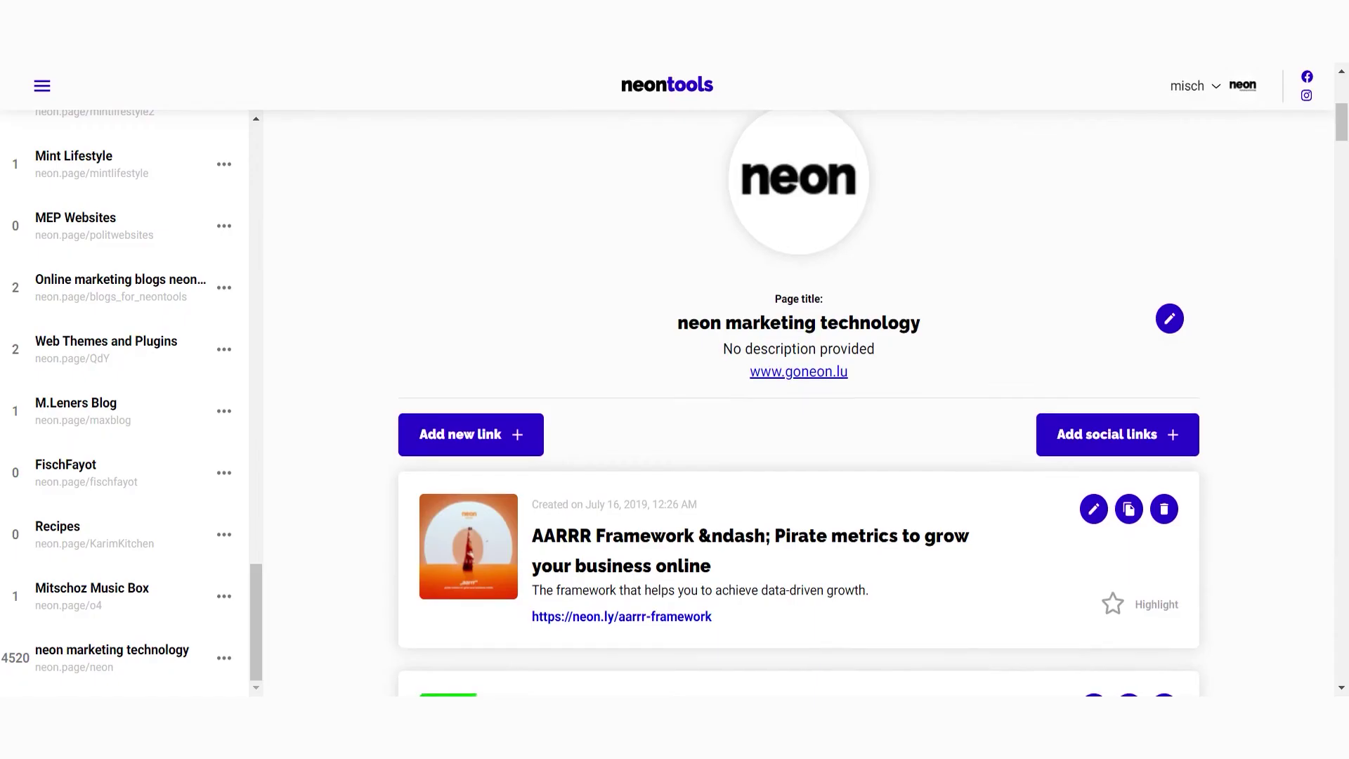
Drag AARRR Framework below the website-traffic link, then open and close its Update link dialog unchanged
scroll(798, 401, "down", 5)
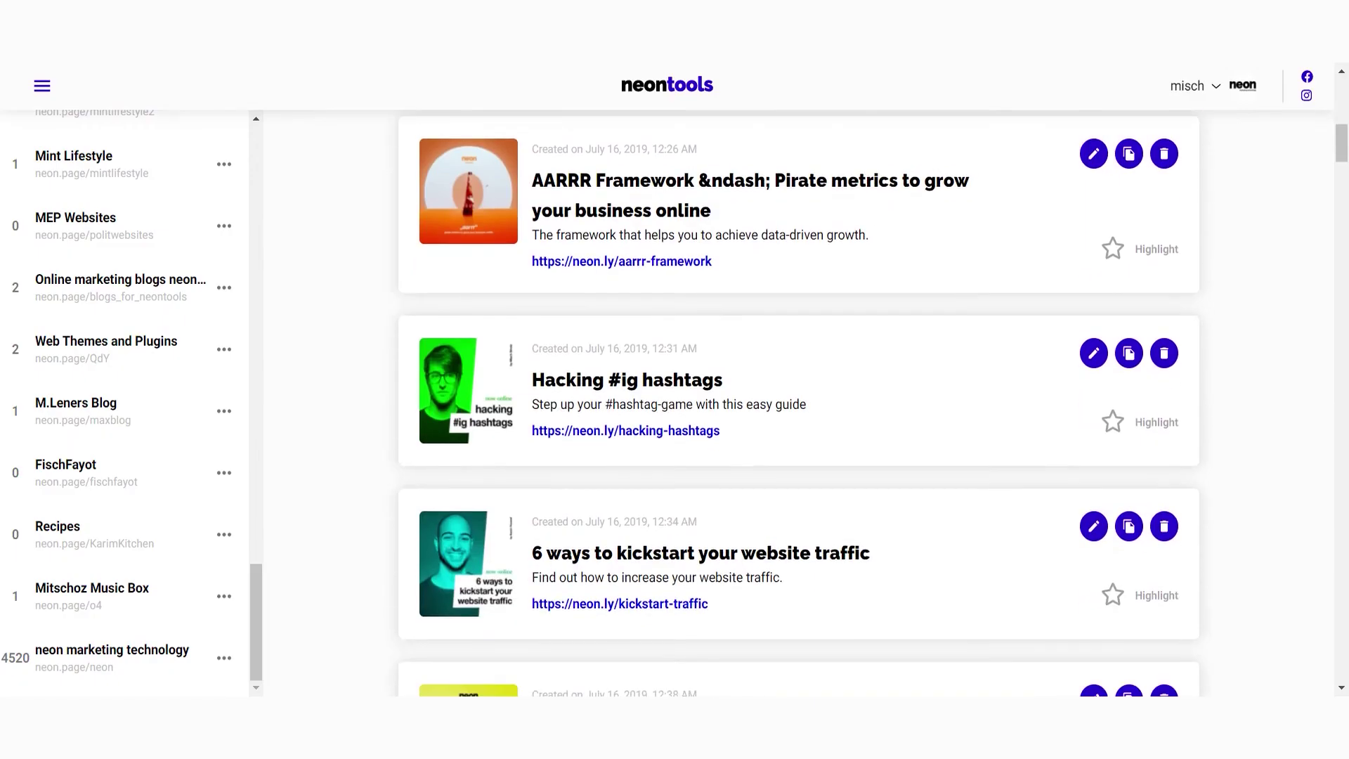
scroll(798, 400, "down", 5)
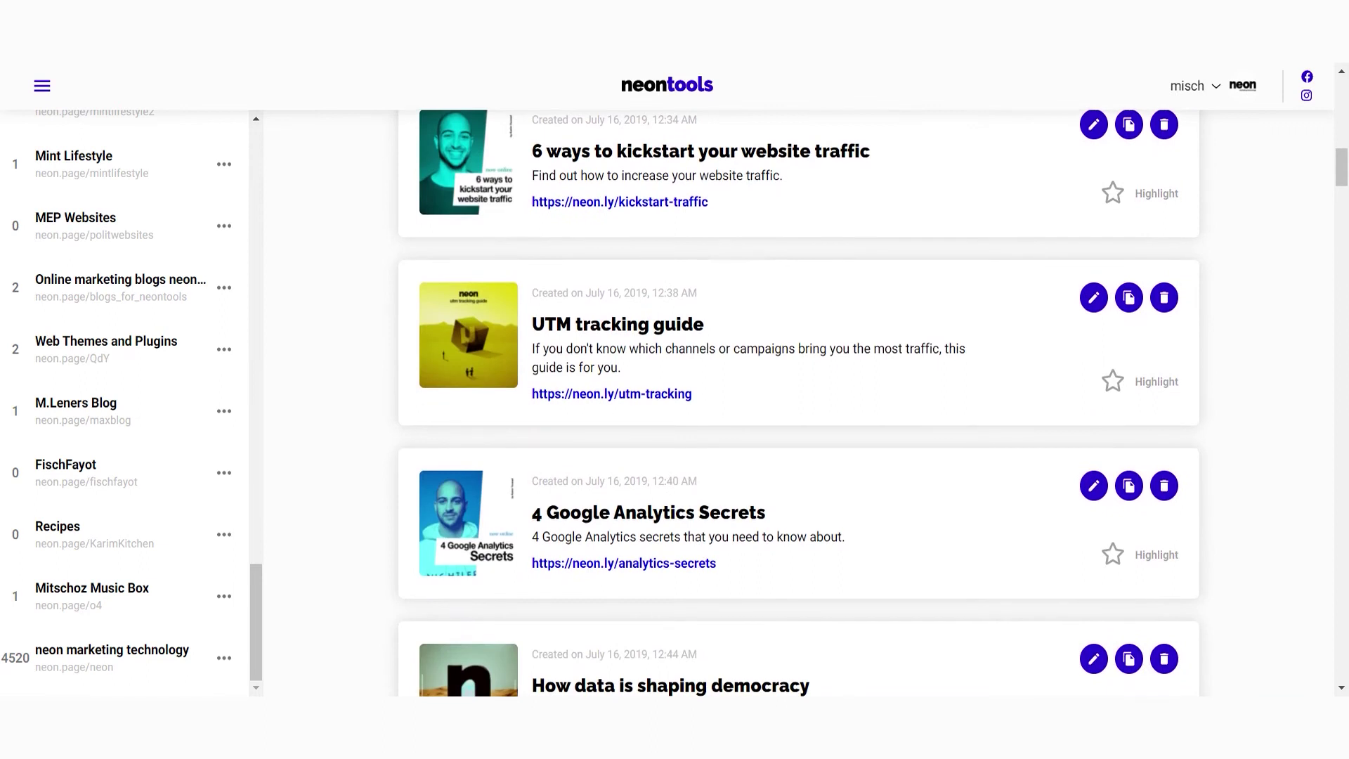
scroll(798, 400, "down", 5)
scroll(798, 401, "up", 12)
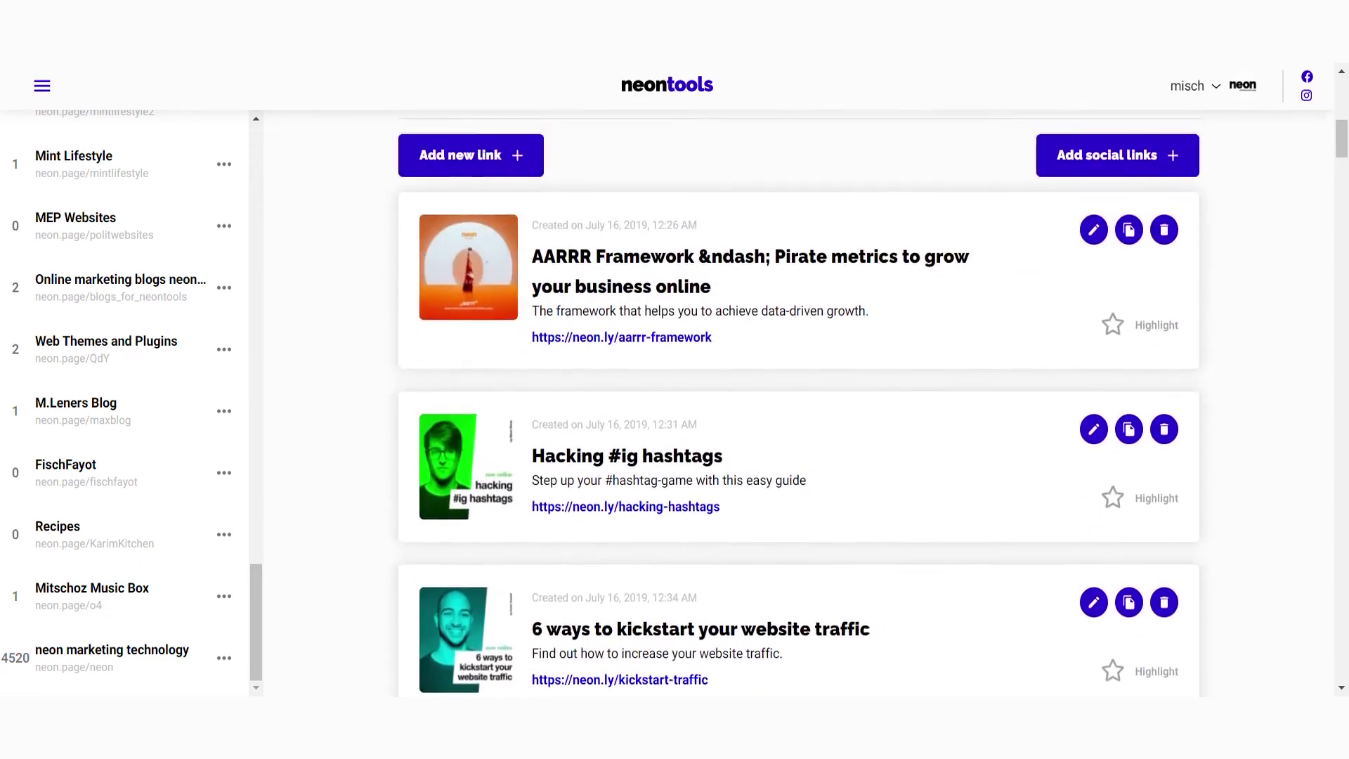
scroll(798, 400, "down", 2)
left_click_drag(720, 224, 720, 485)
left_click(1094, 211)
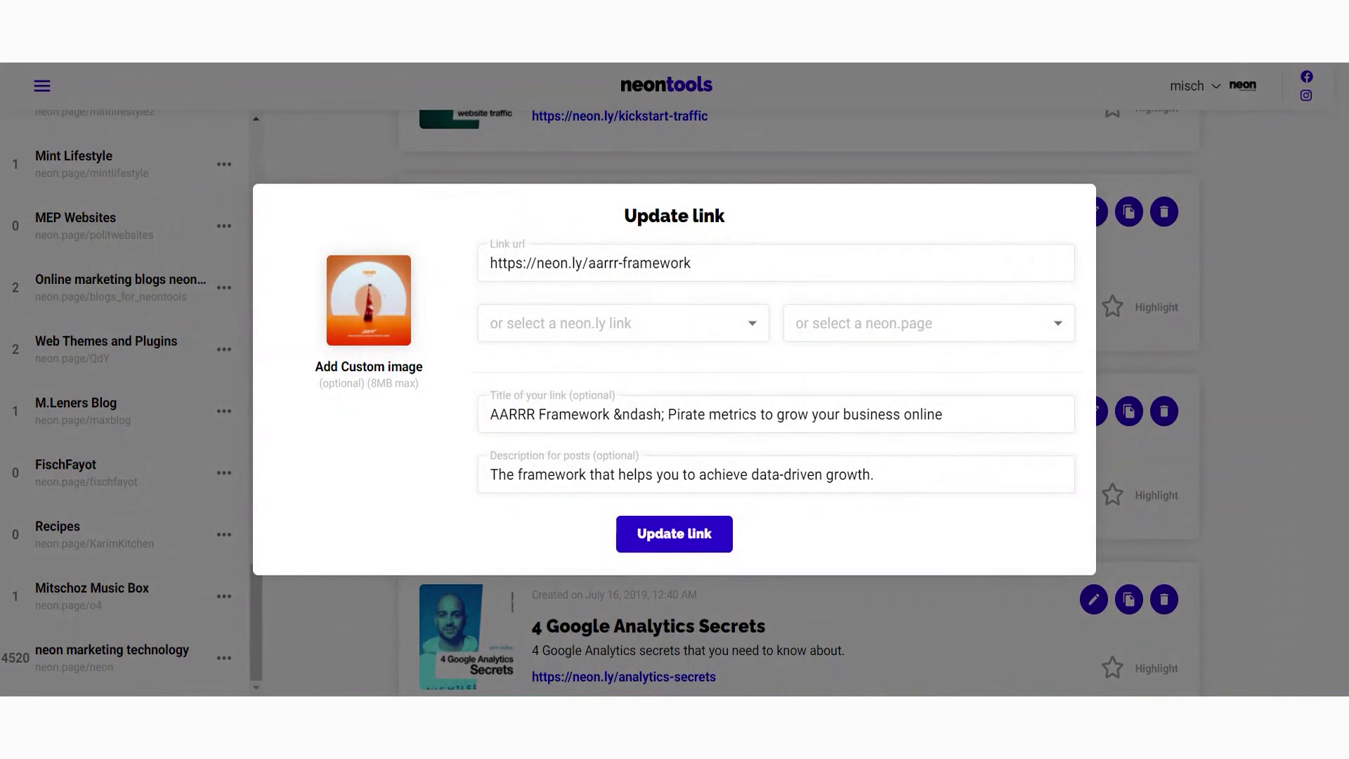
left_click(1179, 330)
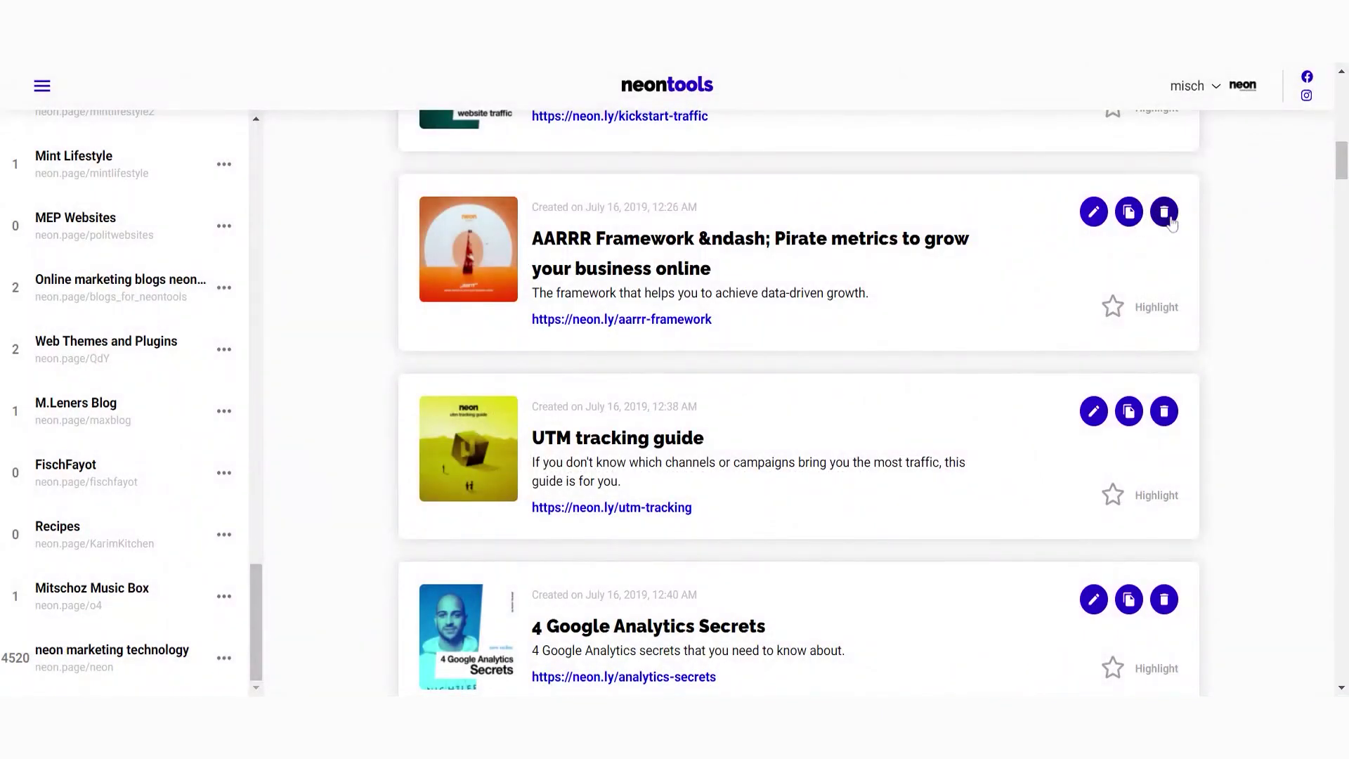
scroll(739, 349, "up", 4)
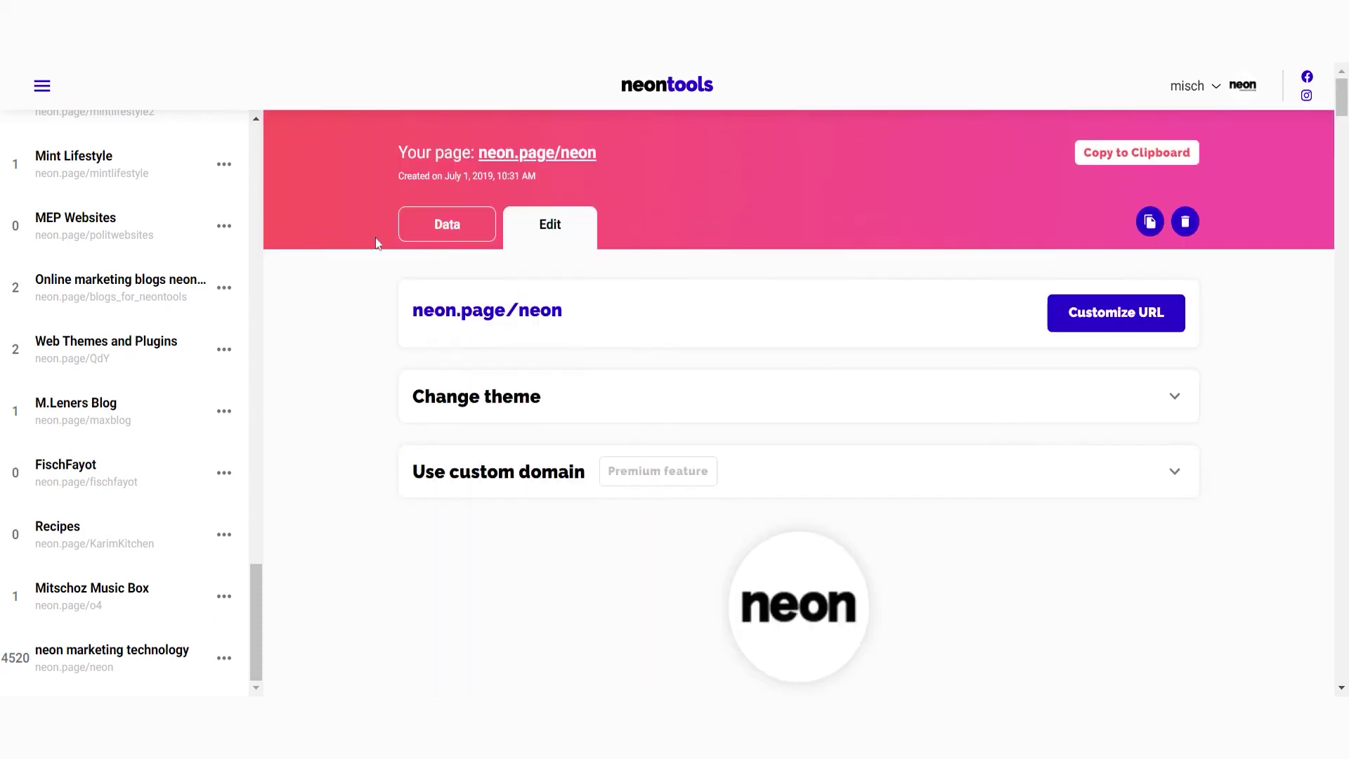
Show neon.page/neon's data: 4,520 clicks chart, referrer, browser, location panels and Visits table
left_click(431, 232)
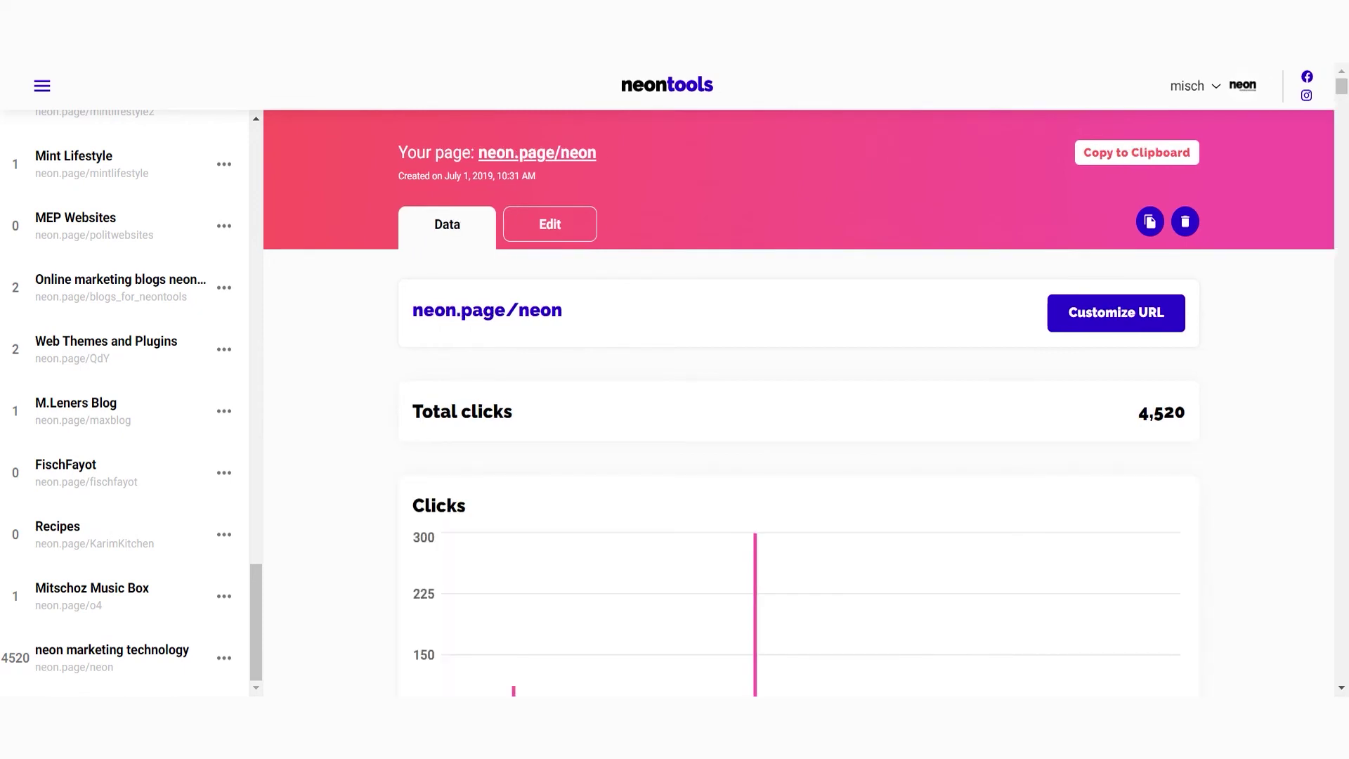
scroll(799, 403, "down", 2)
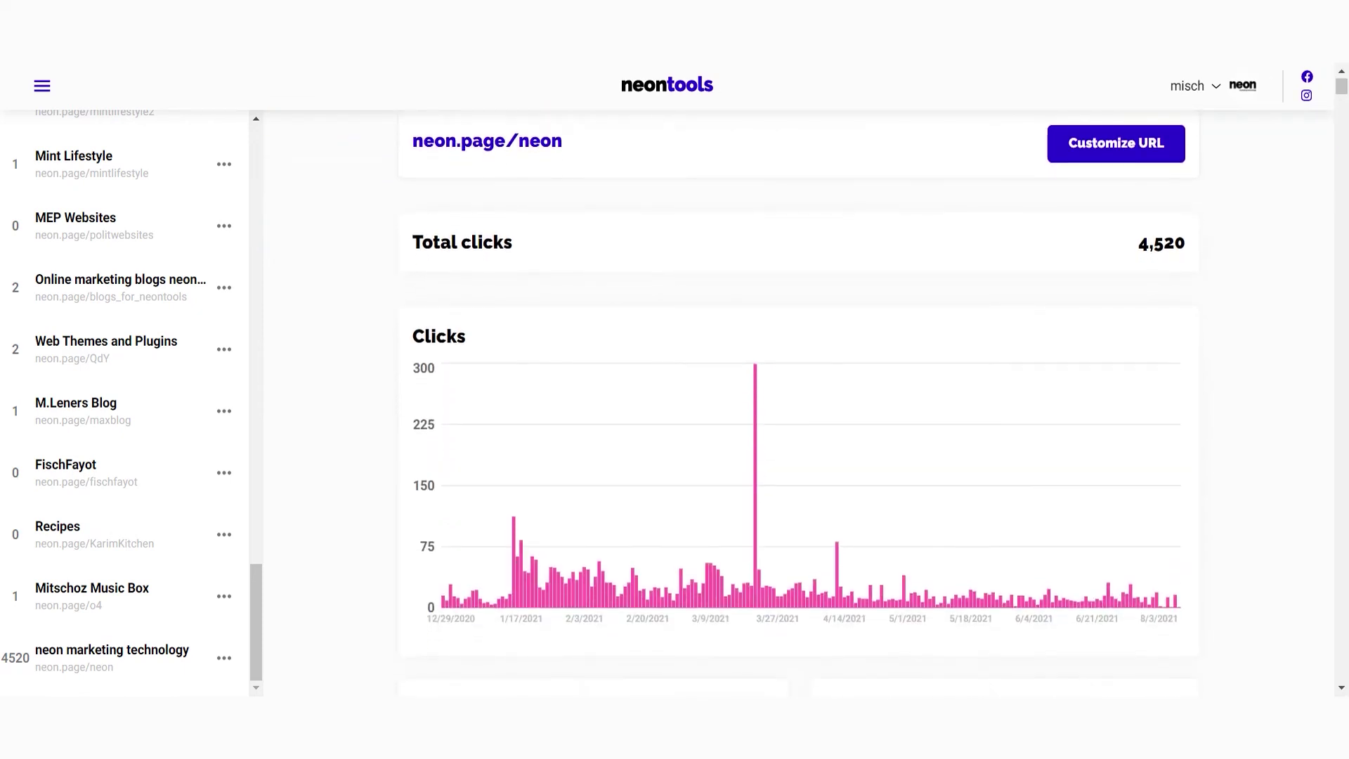
scroll(799, 402, "down", 1)
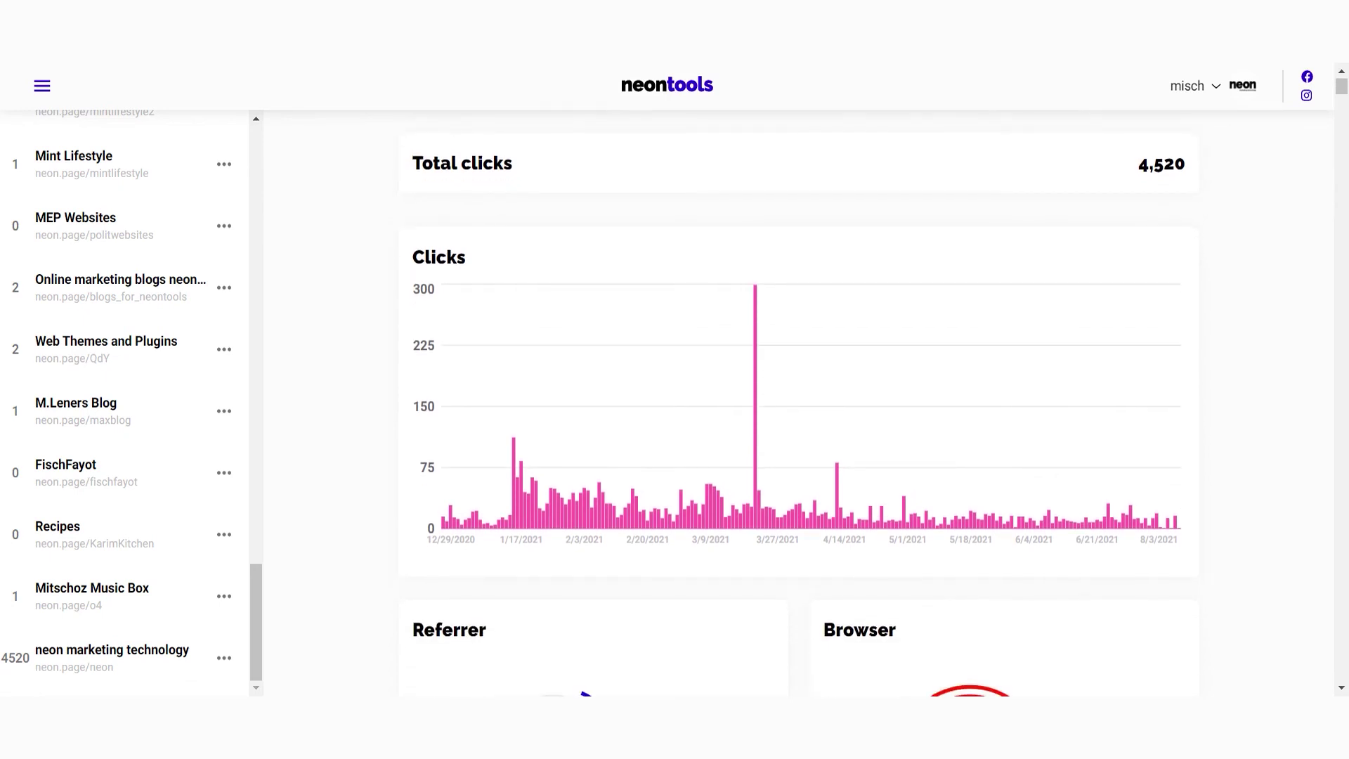
scroll(799, 402, "down", 2)
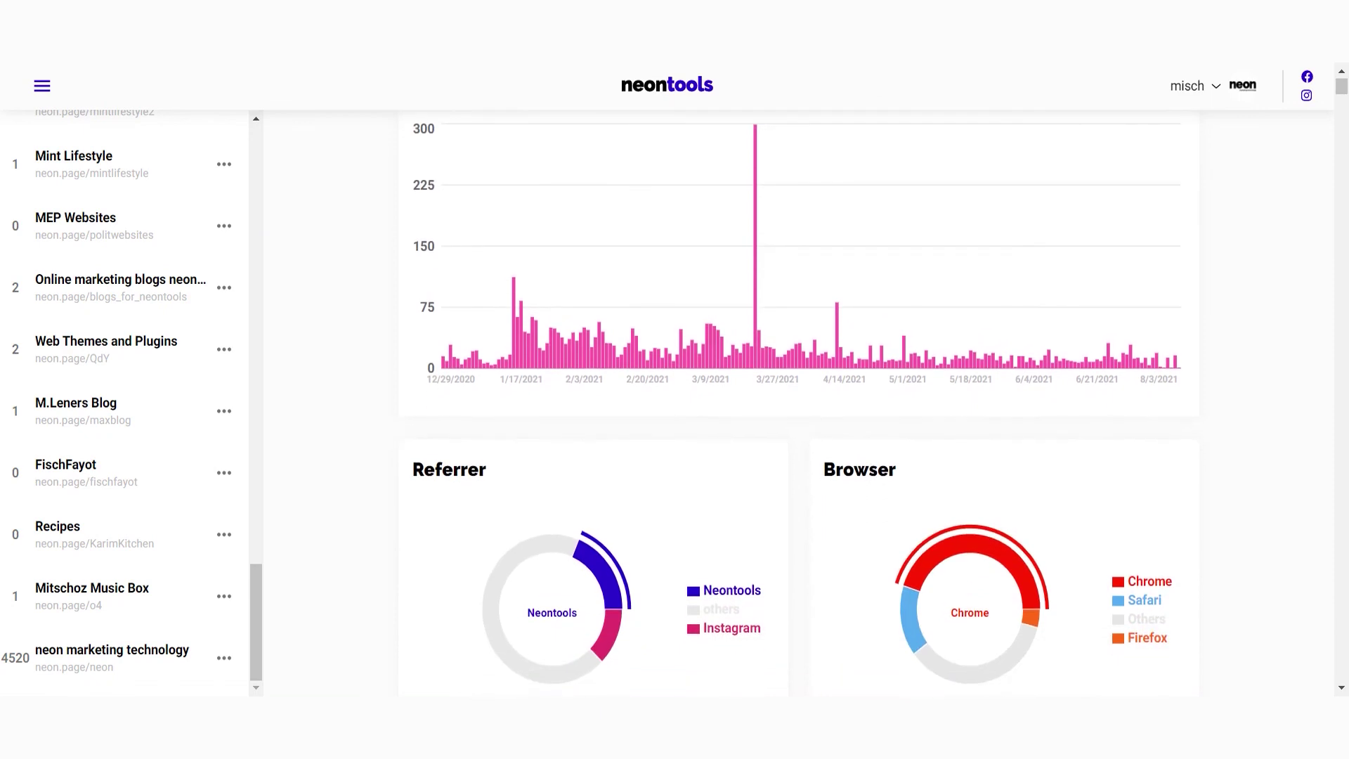
scroll(799, 403, "down", 2)
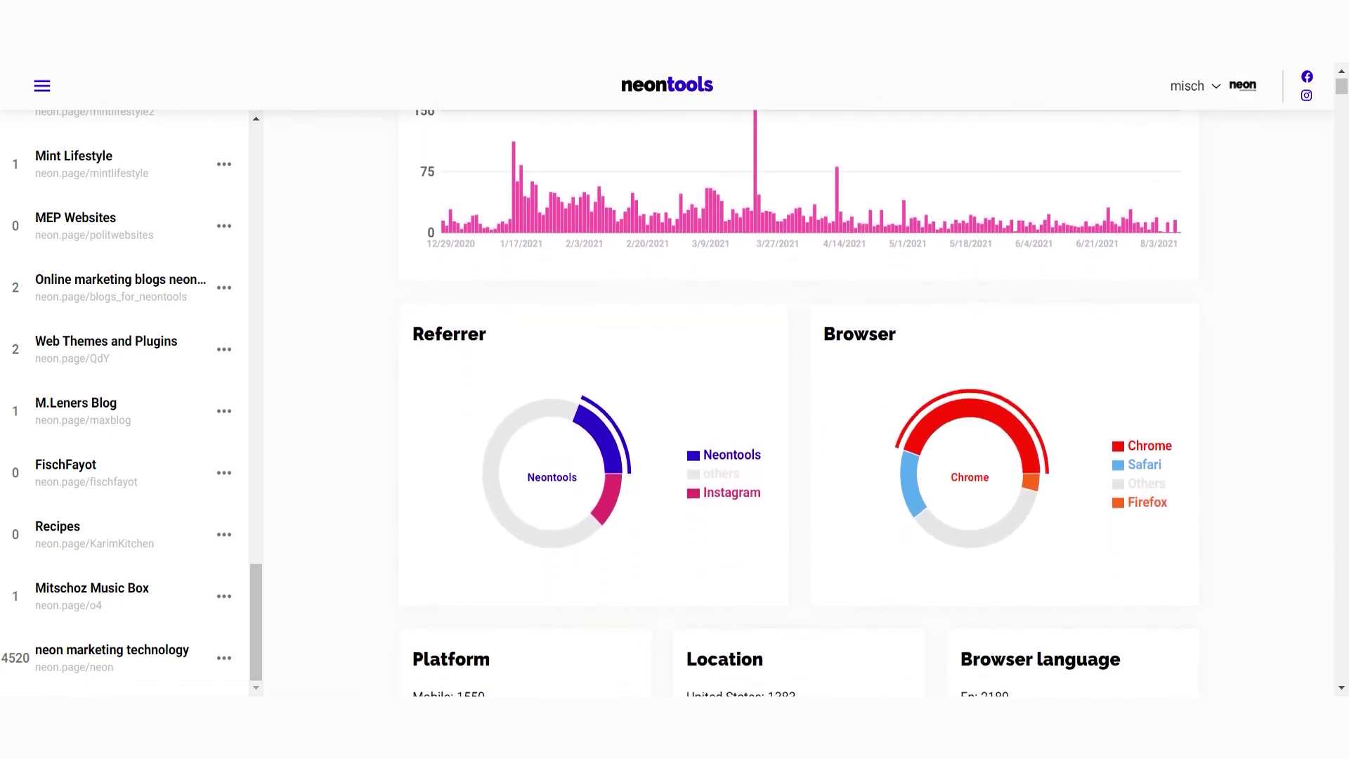
scroll(799, 402, "down", 2)
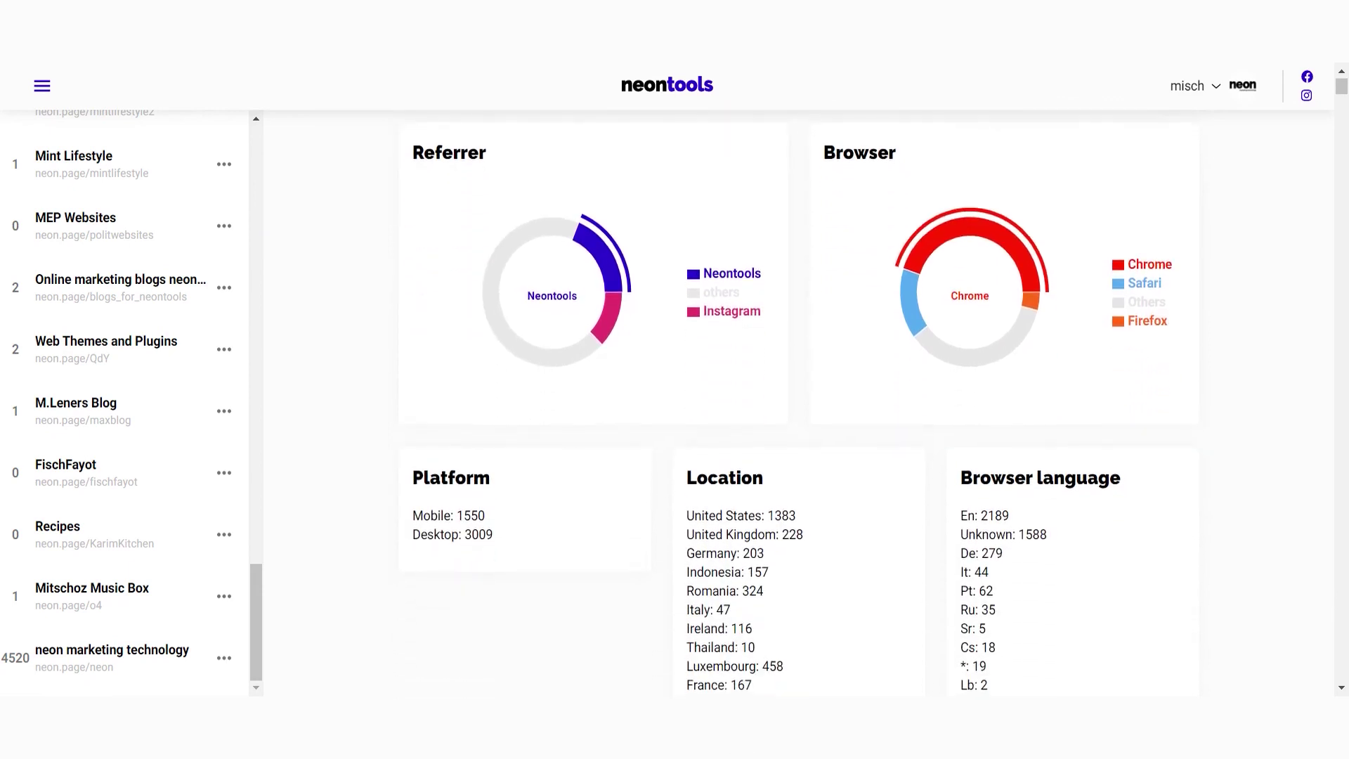
scroll(799, 403, "down", 2)
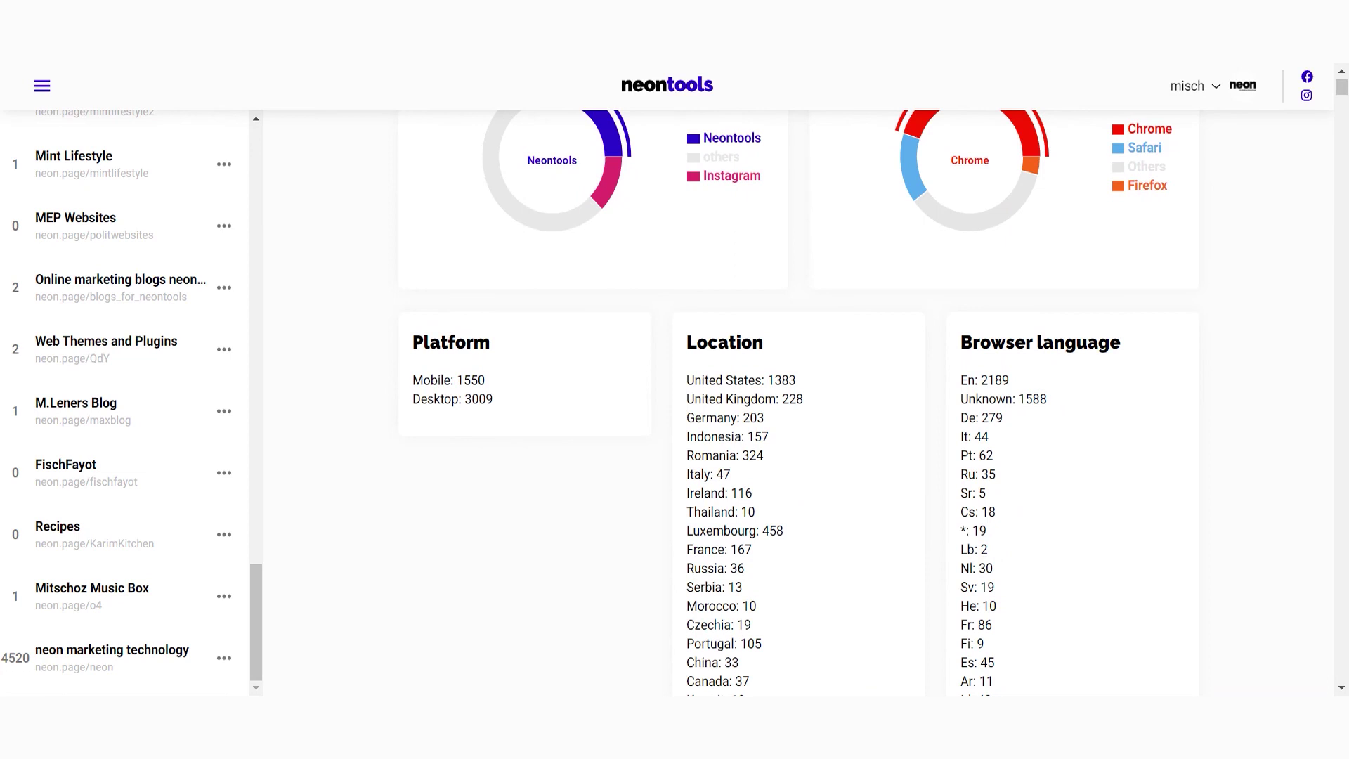
scroll(799, 403, "down", 3)
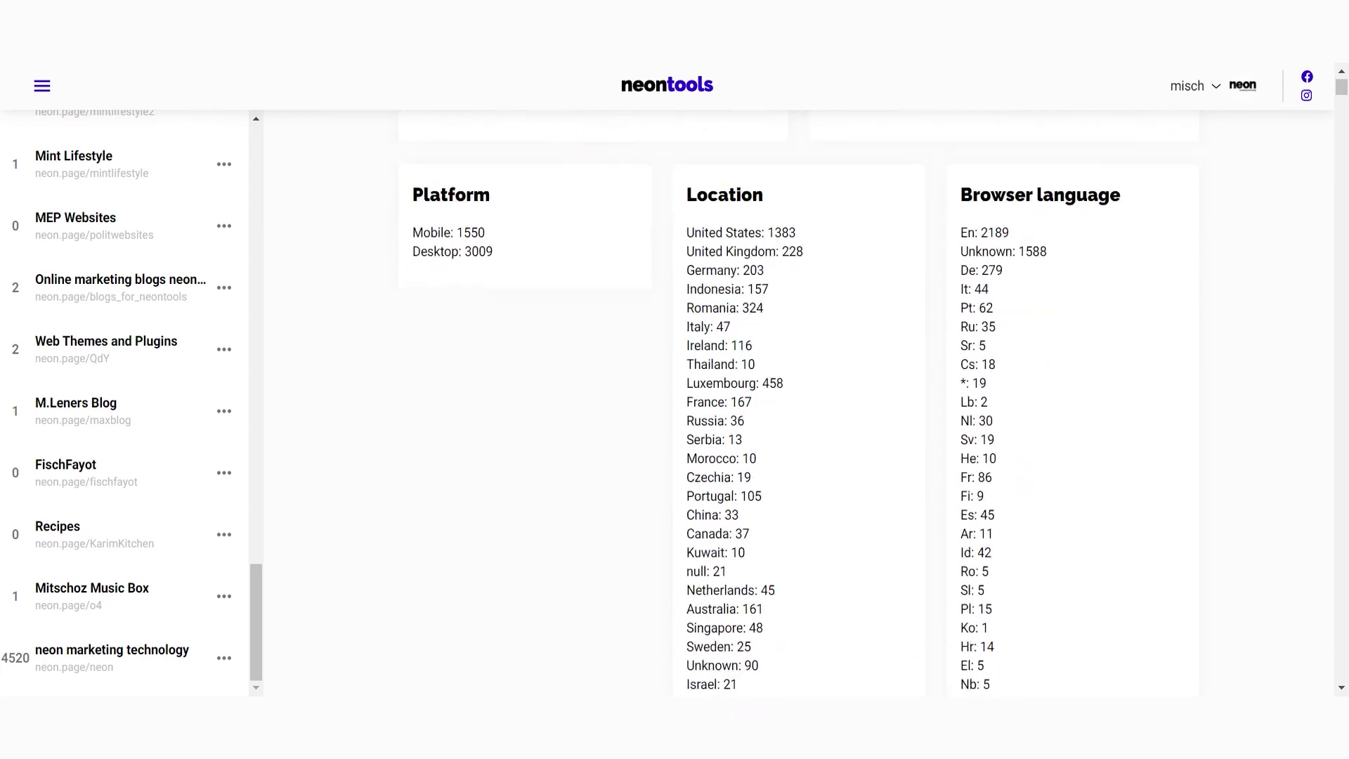
scroll(799, 402, "down", 3)
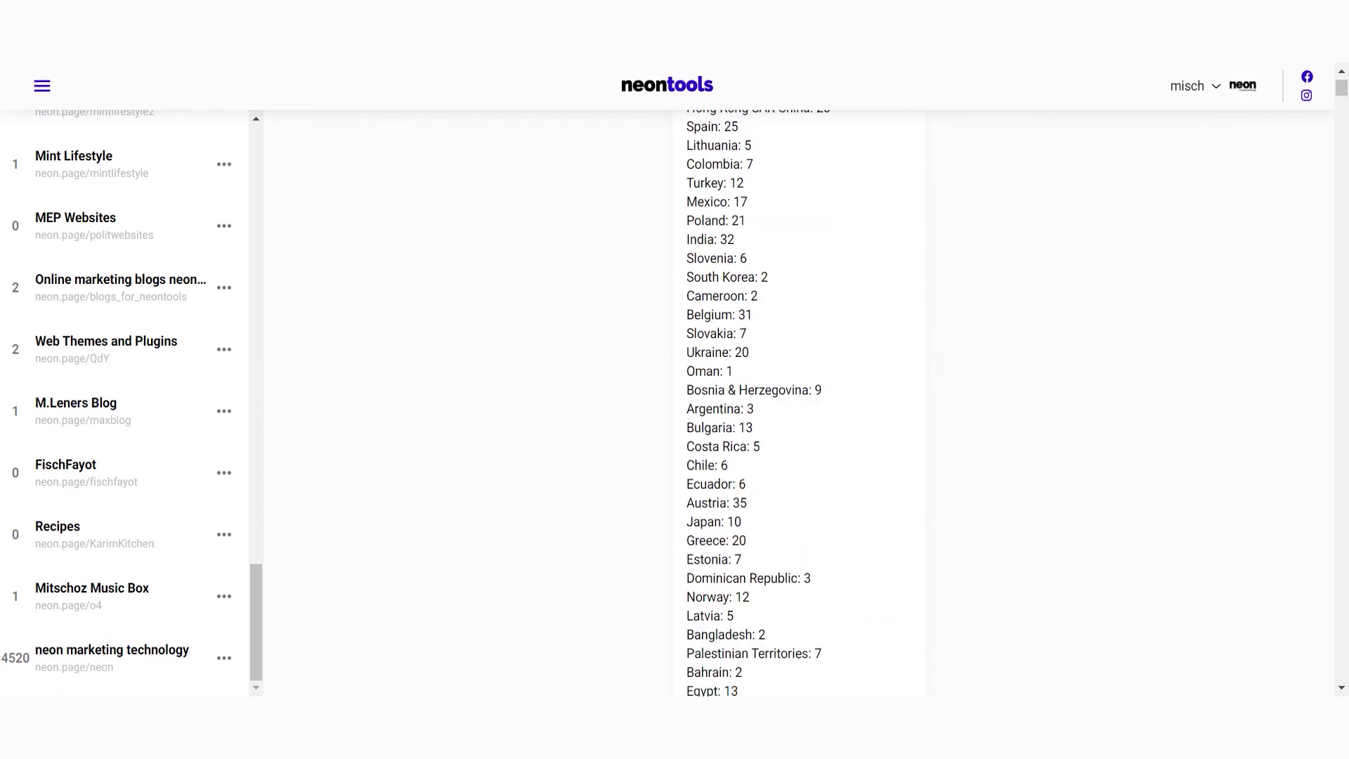
scroll(487, 558, "down", 7)
scroll(485, 557, "up", 12)
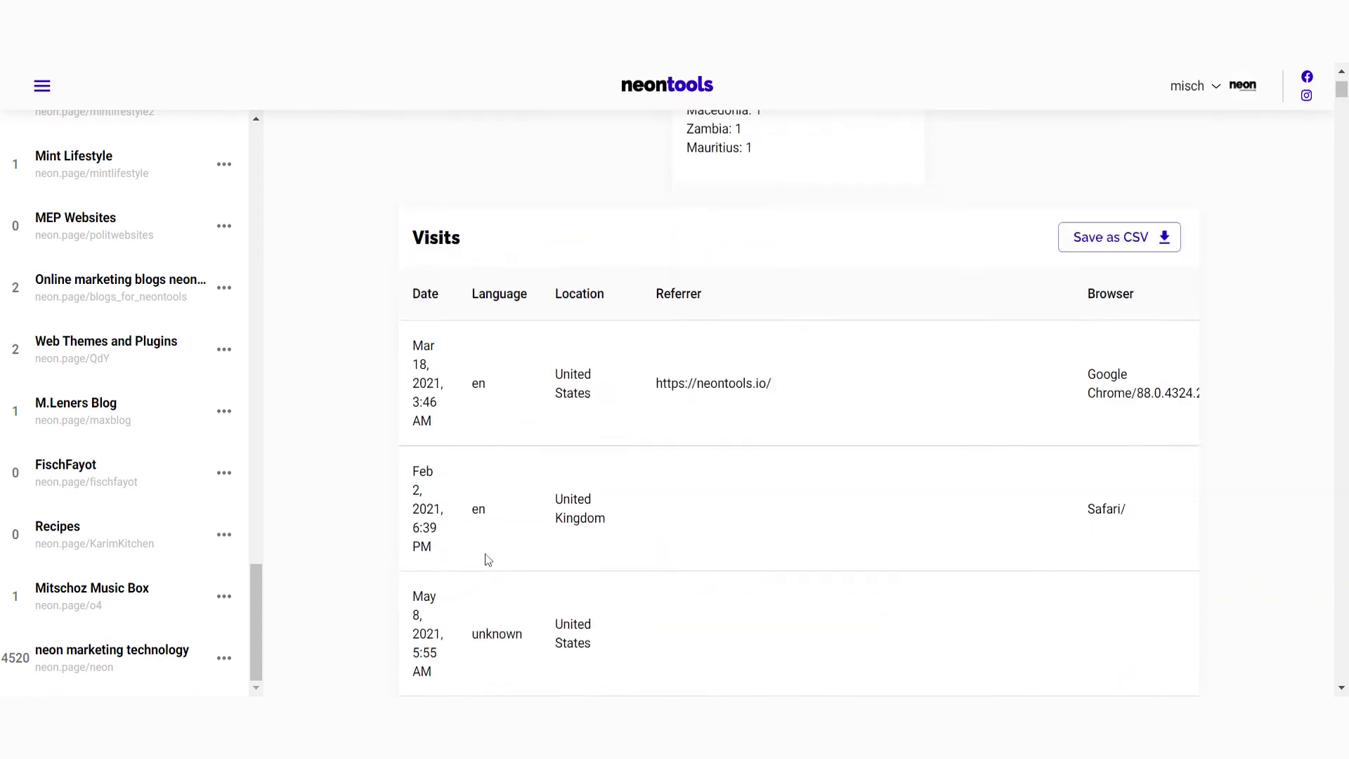